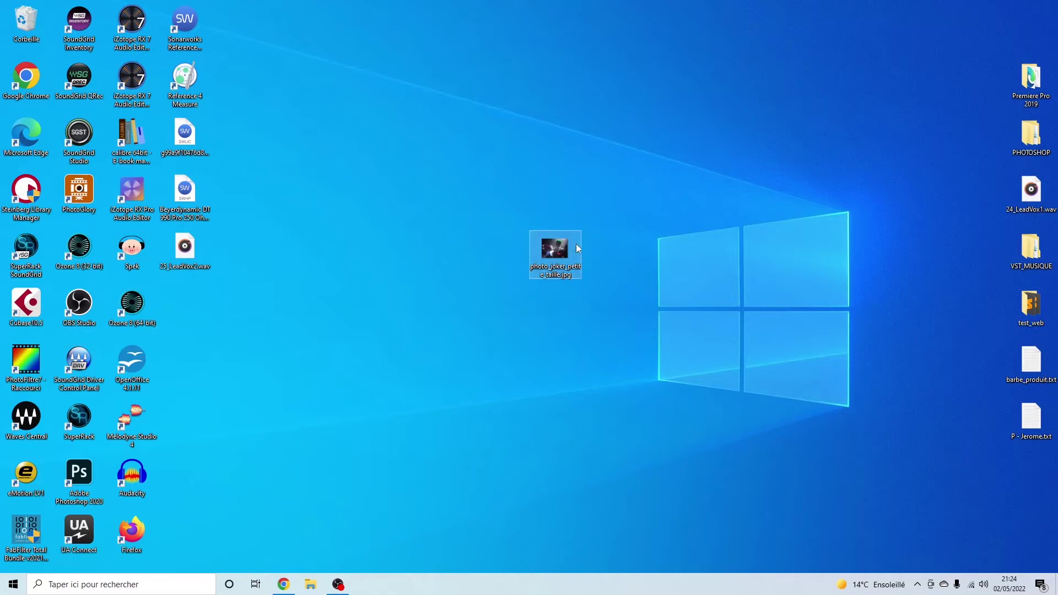
Open a fresh, maximized Chrome window on a new tab.
mouse_move(576, 244)
click(284, 584)
drag(467, 3, 220, 550)
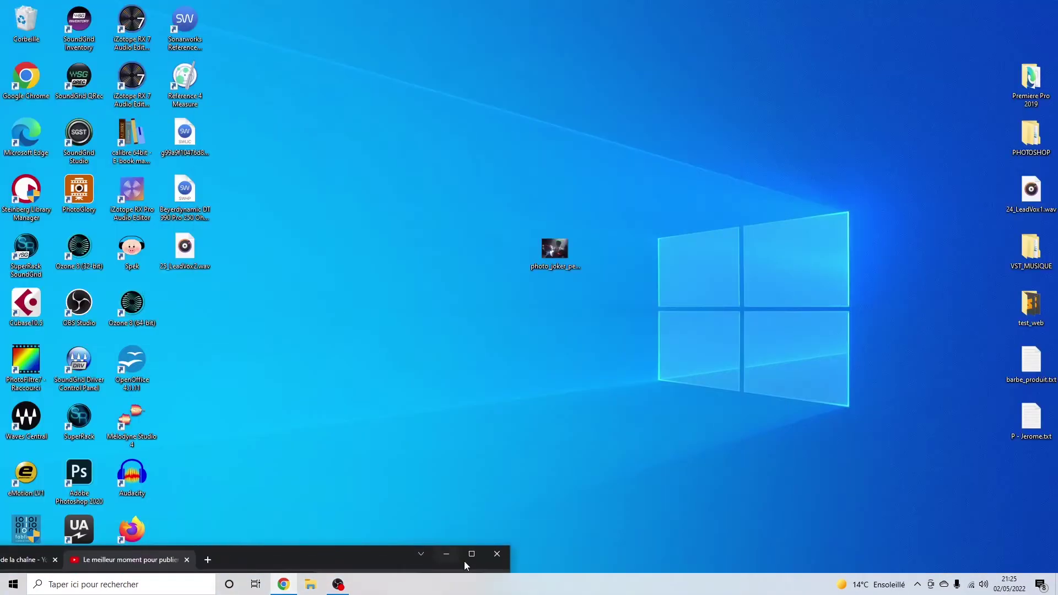
click(282, 585)
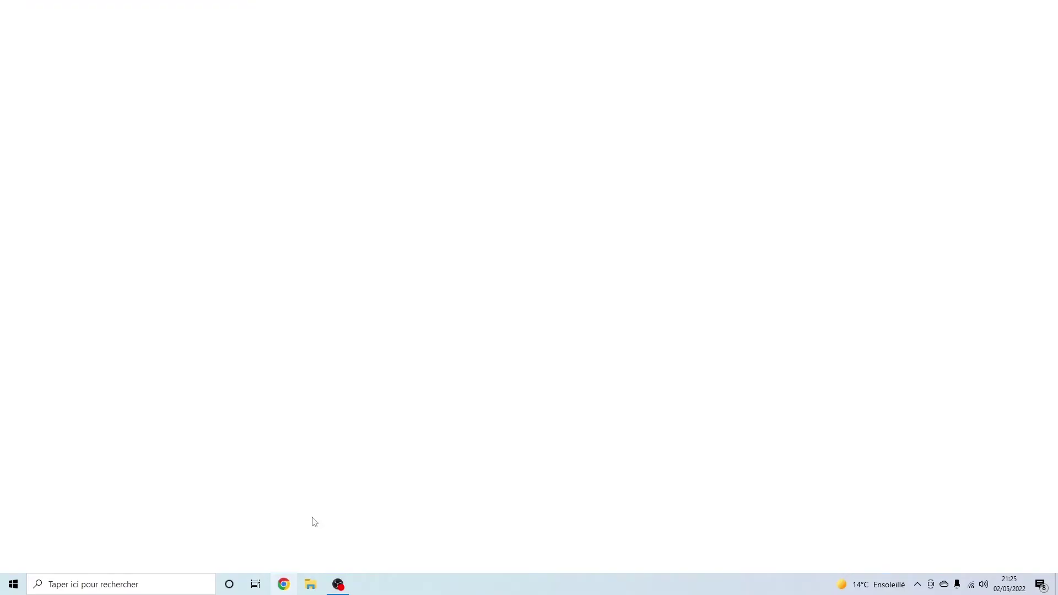
double_click(323, 4)
double_click(320, 6)
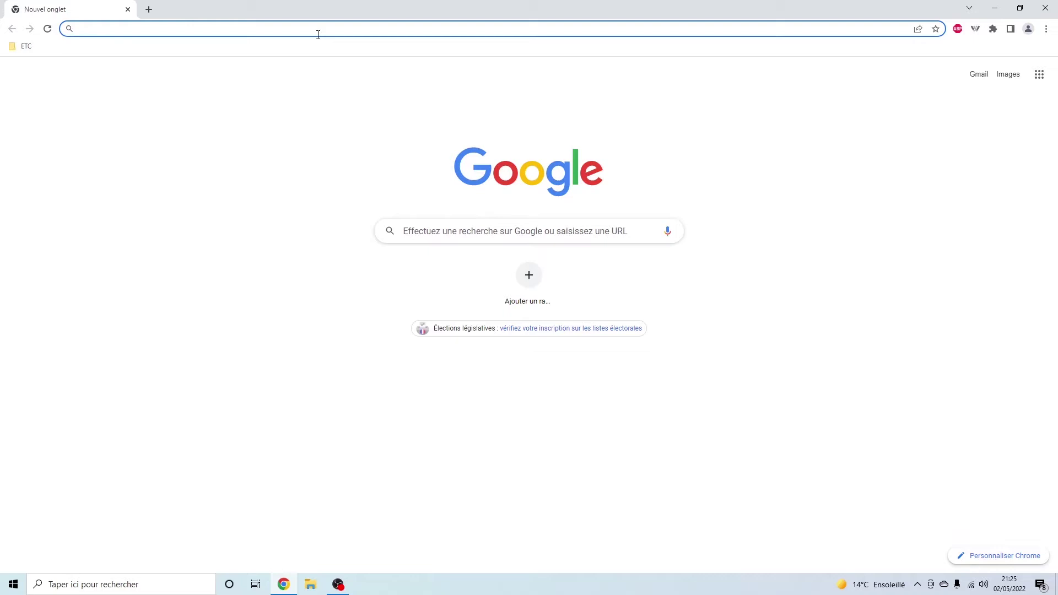
Search Google for 'topaz gigapixel ai', correcting the misspelled first attempt.
text(gigaey)
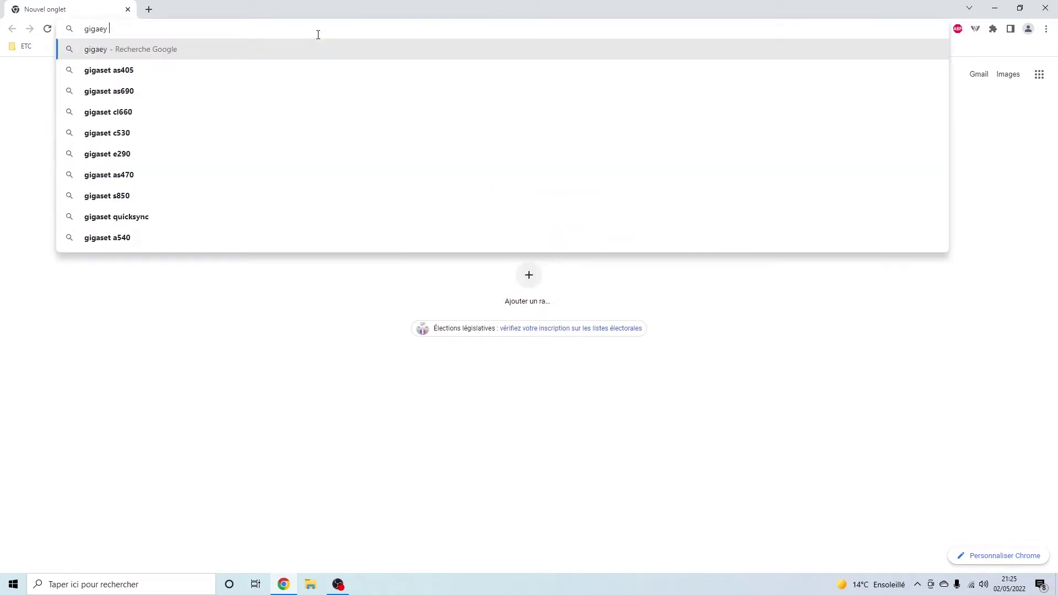
text( pixel)
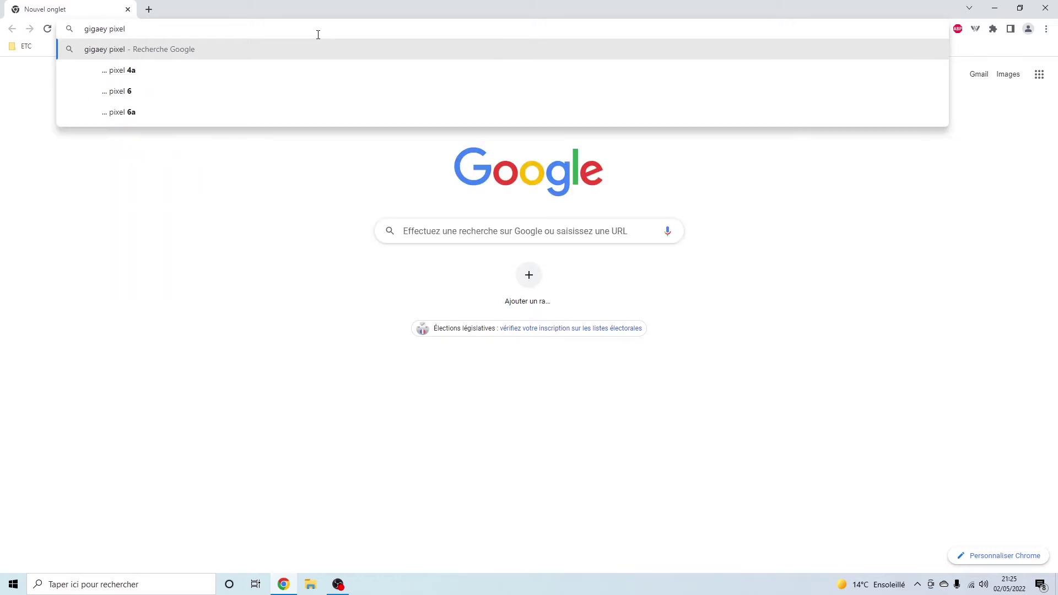
key(ctrl+a)
key(BackSpace)
text(to)
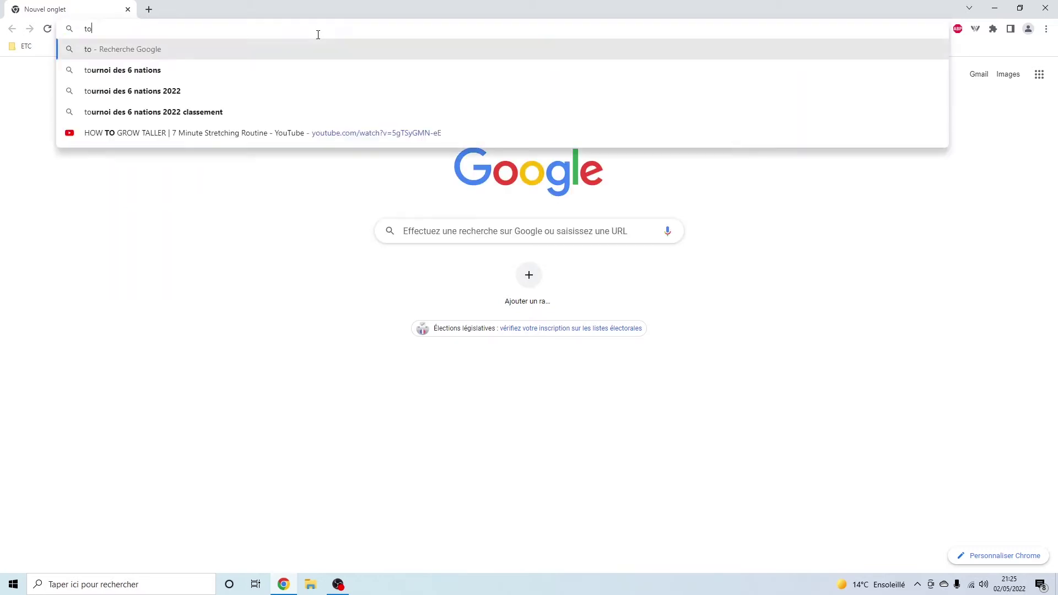
text(paz g)
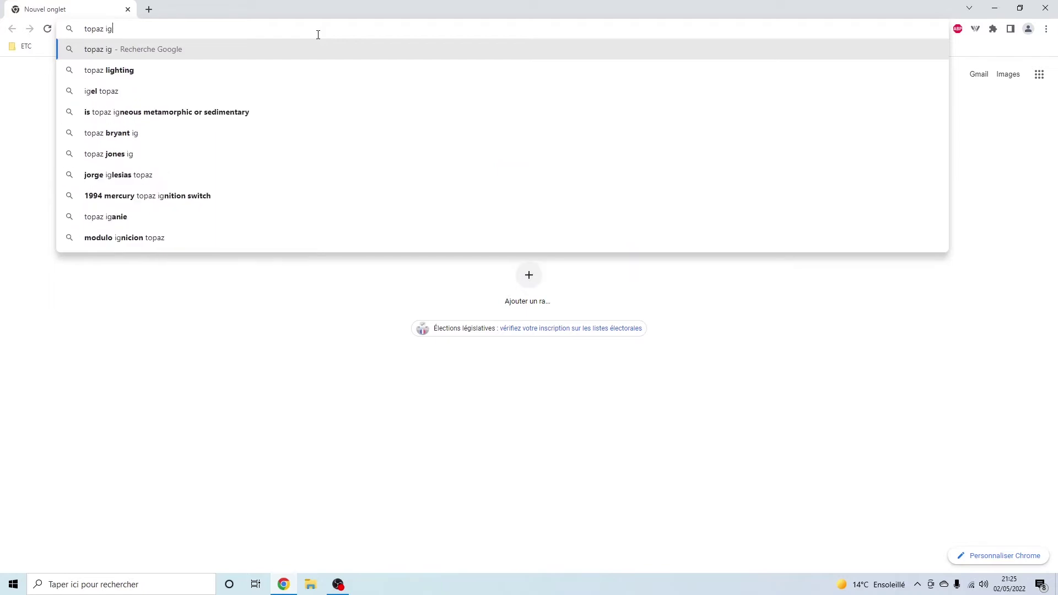
text(igapixel)
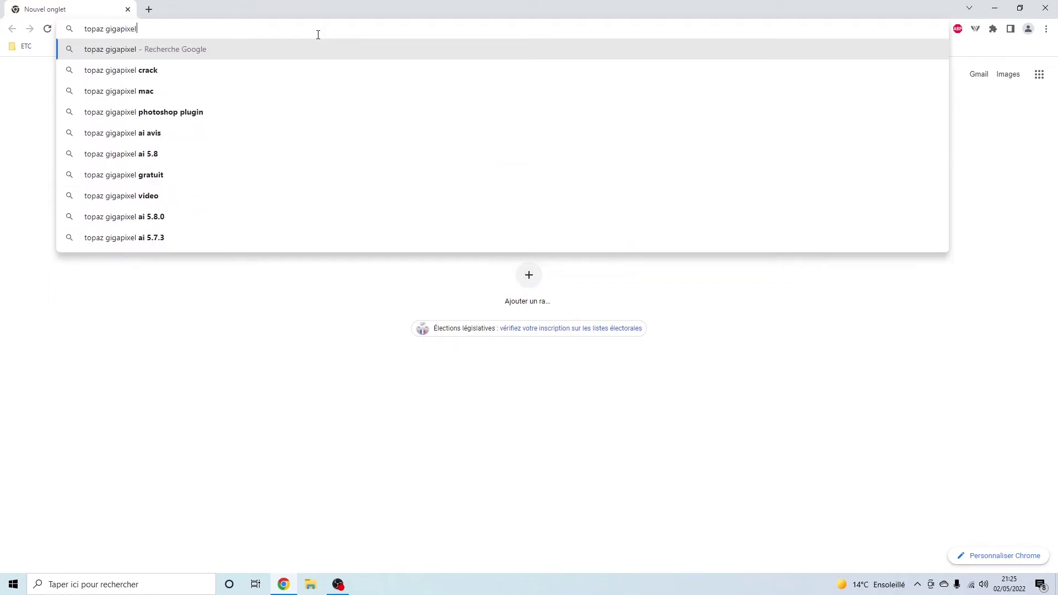
text( ai)
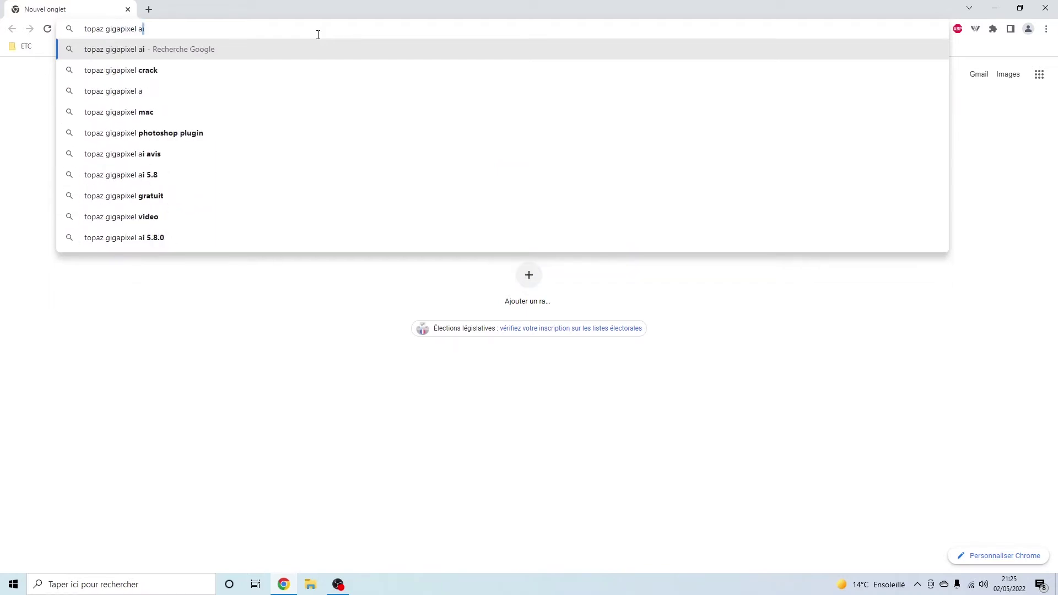
key(Return)
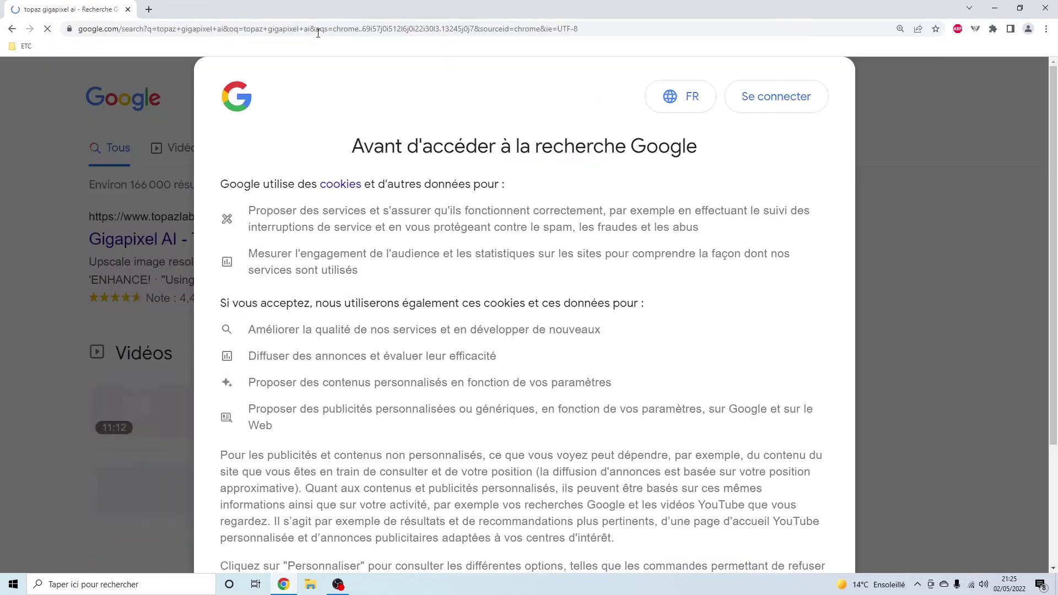
Accept Google's cookie terms and open the Topaz Labs Gigapixel AI result.
scroll(405, 393, down, 3)
click(773, 527)
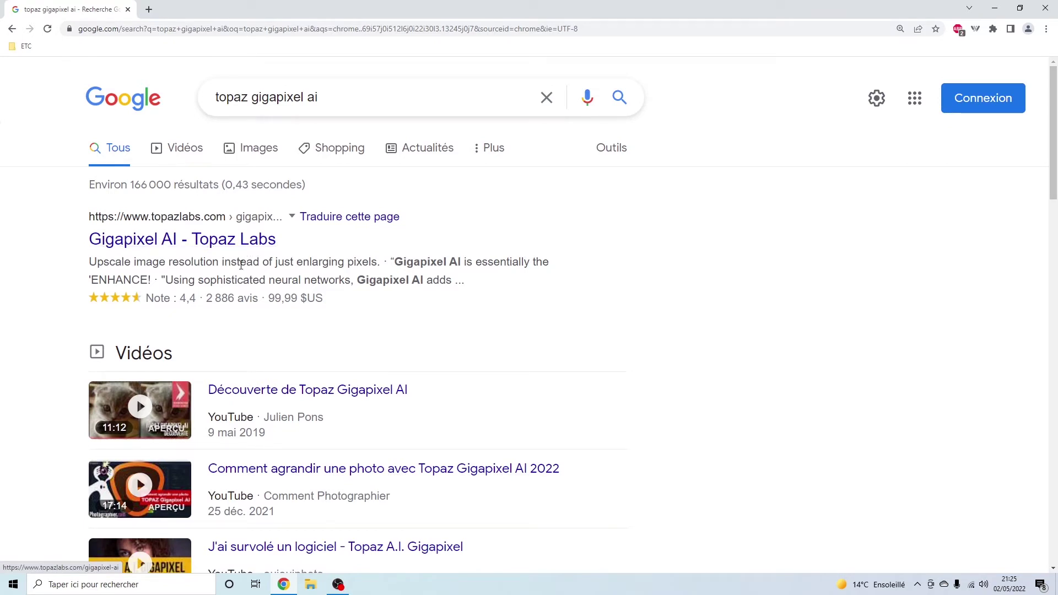
click(249, 237)
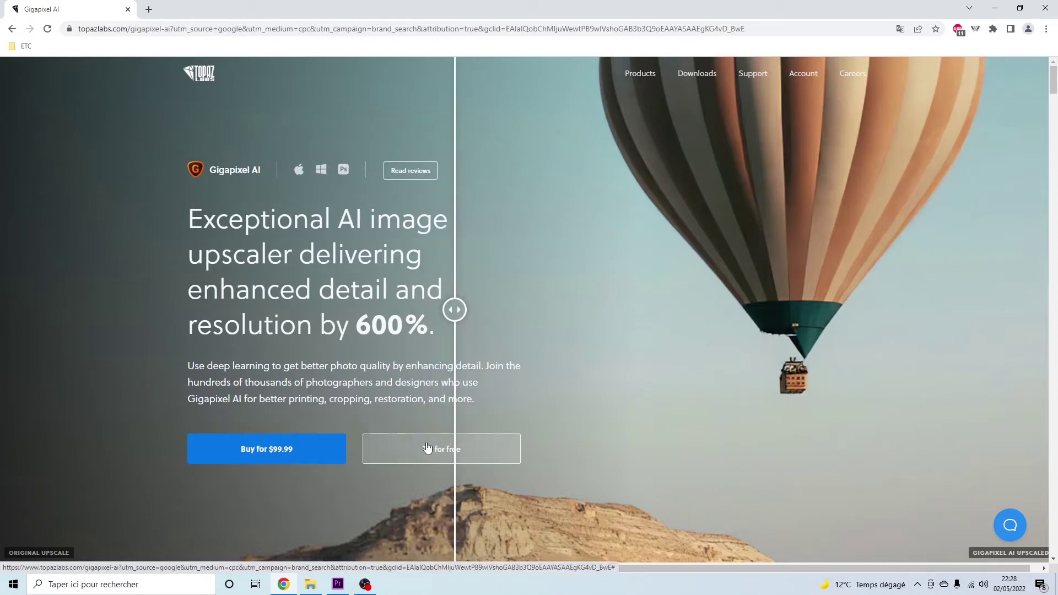
Submit an e-mail address for the free Gigapixel AI trial and run the downloaded .exe installer.
click(461, 451)
click(471, 495)
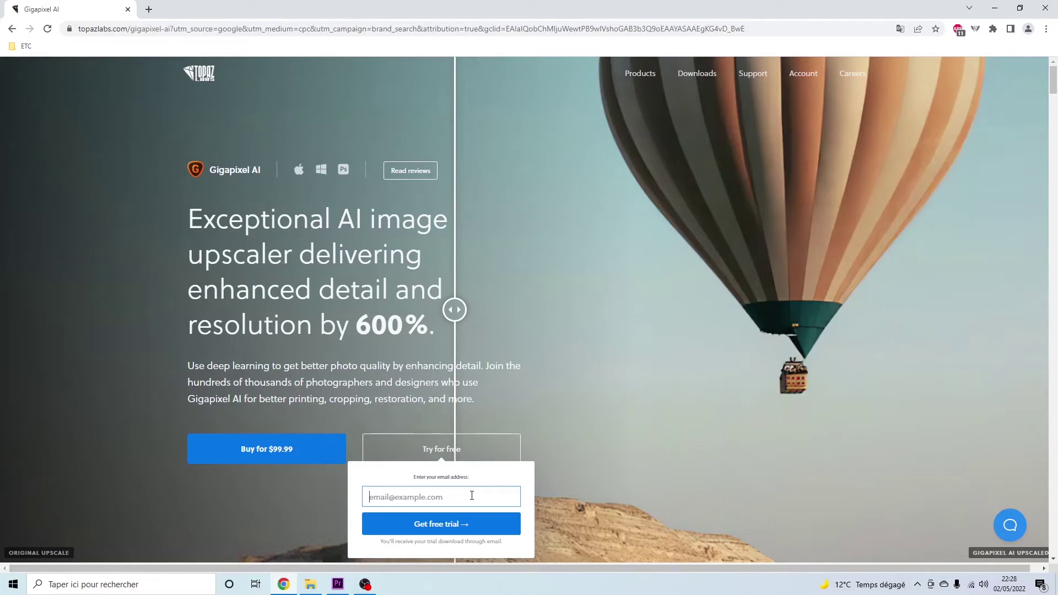
key(Return)
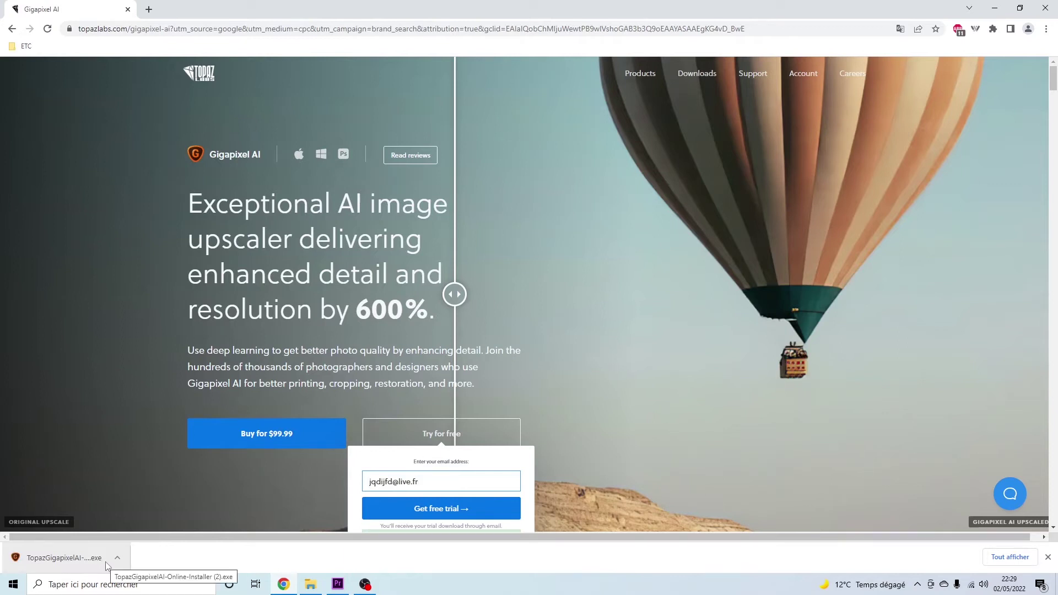
click(66, 557)
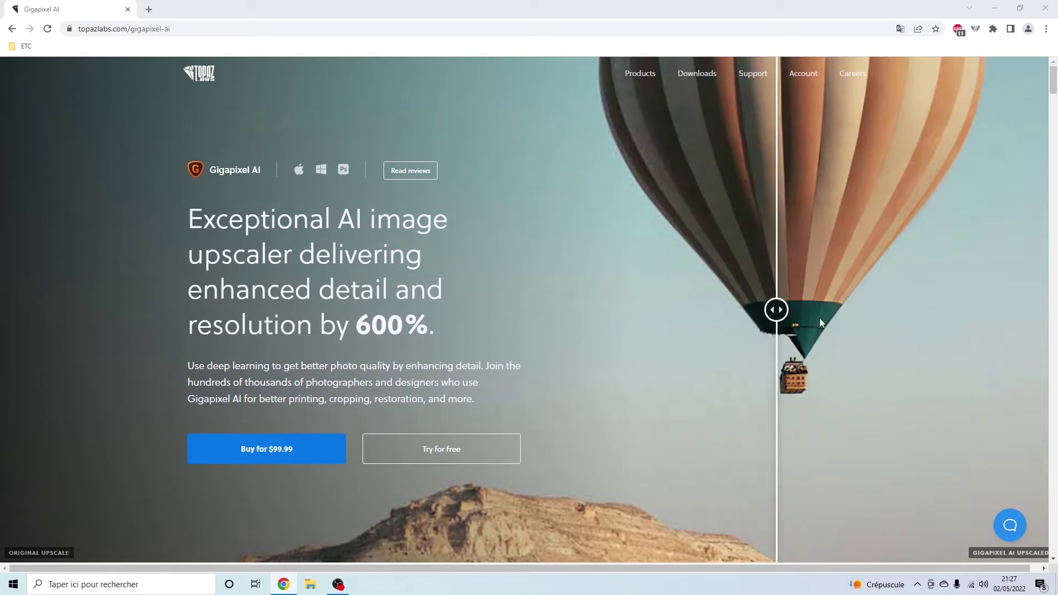
Close the browser, accept the license, keep the default folder and shortcuts, and begin installing.
drag(526, 4, 560, 327)
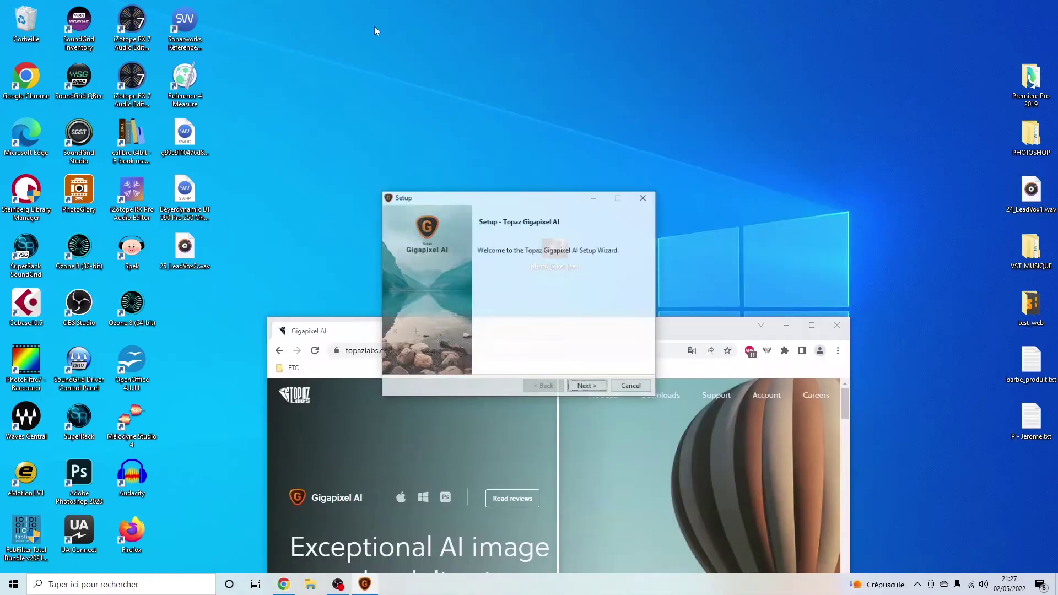
click(587, 386)
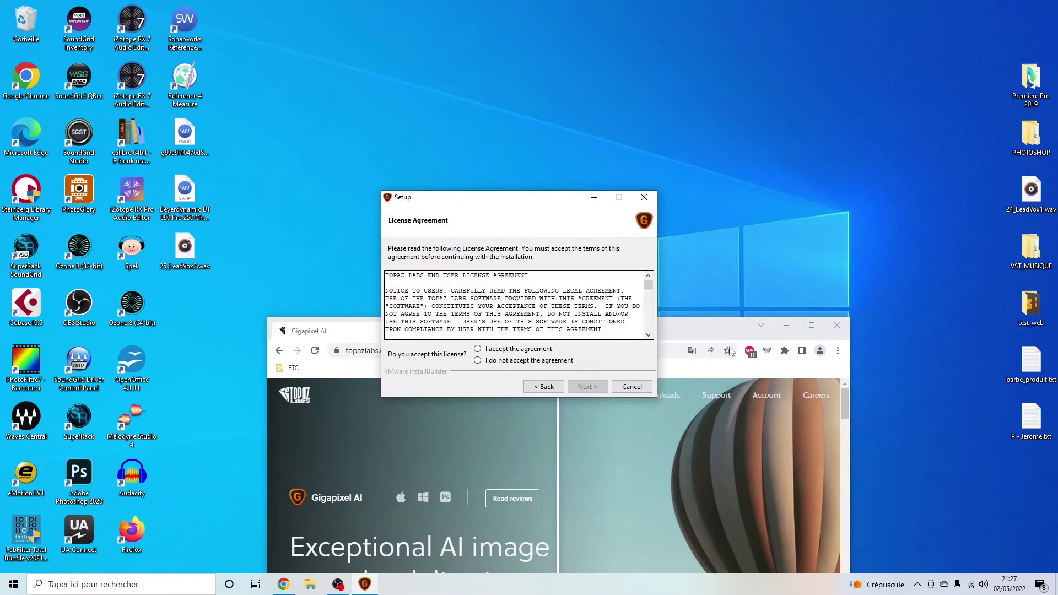
drag(705, 325, 983, 5)
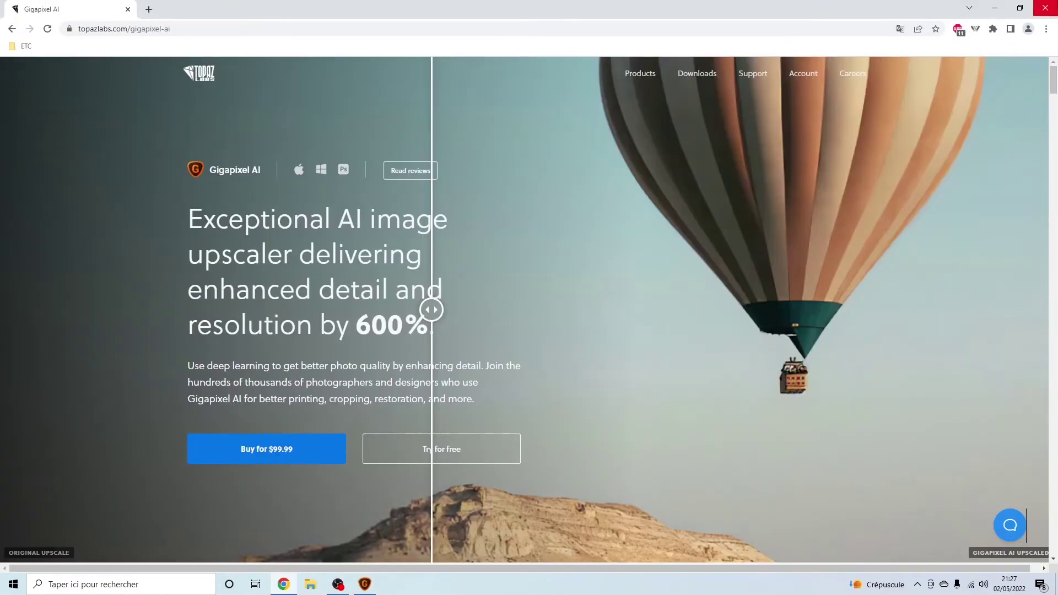
click(1045, 8)
click(548, 349)
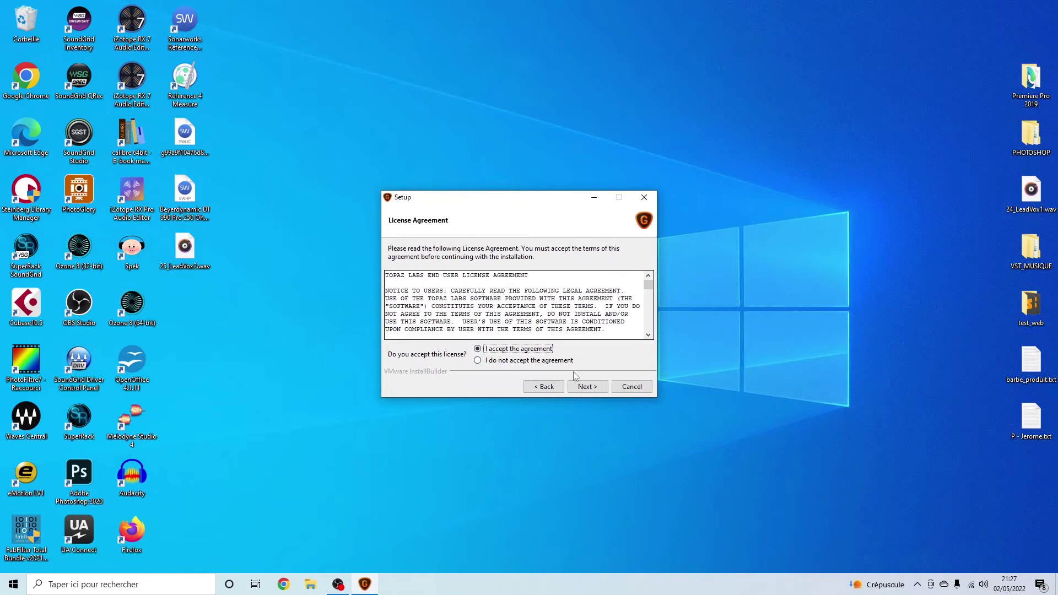
click(597, 393)
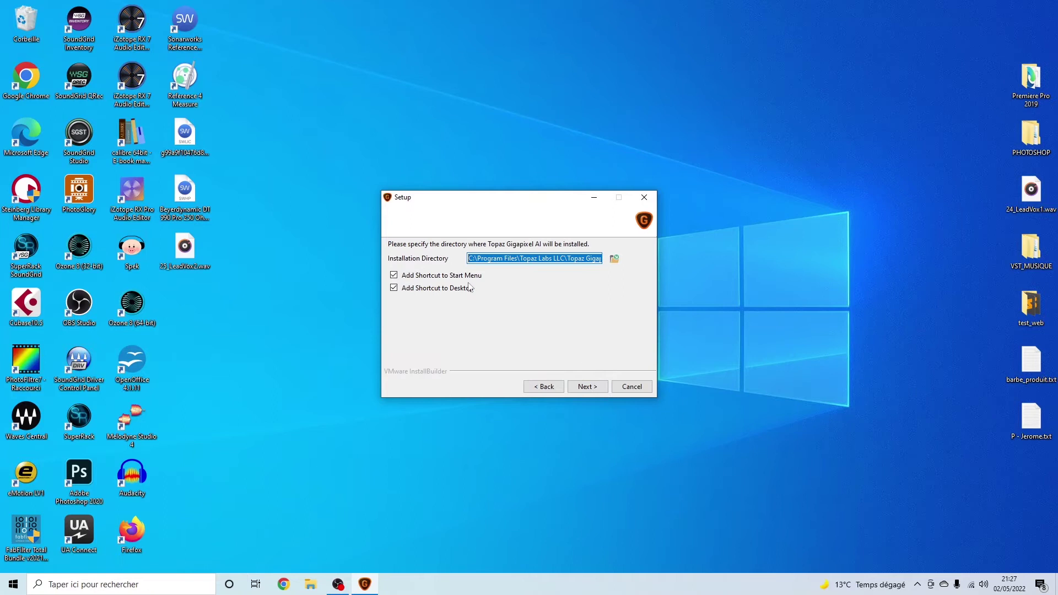
click(590, 388)
click(587, 386)
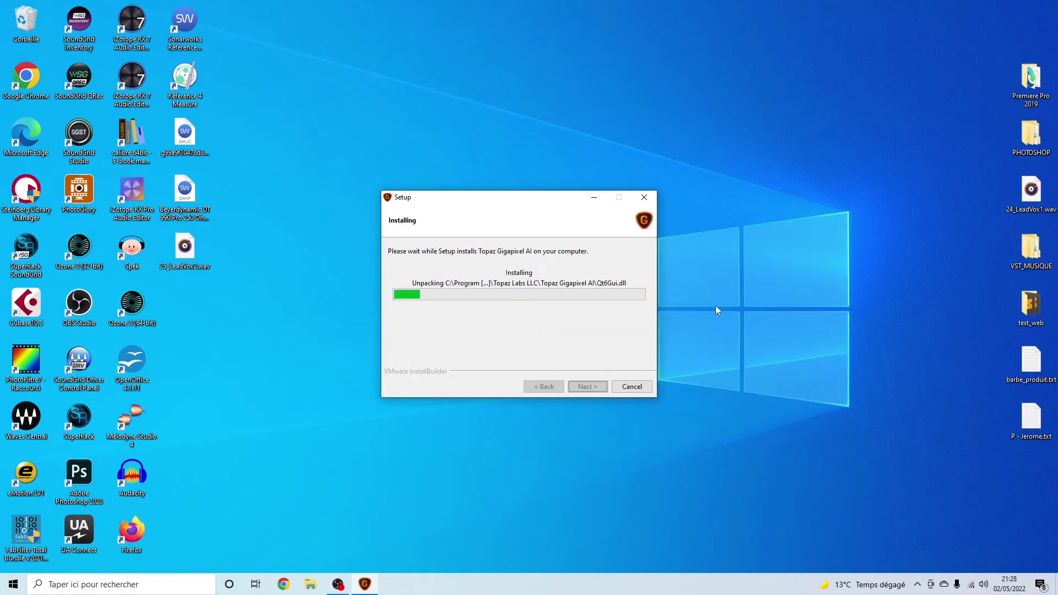
drag(580, 205, 255, 47)
Open the Joker and Harley Quinn photo in Photos, zoom and pan to inspect it, then close it.
double_click(556, 263)
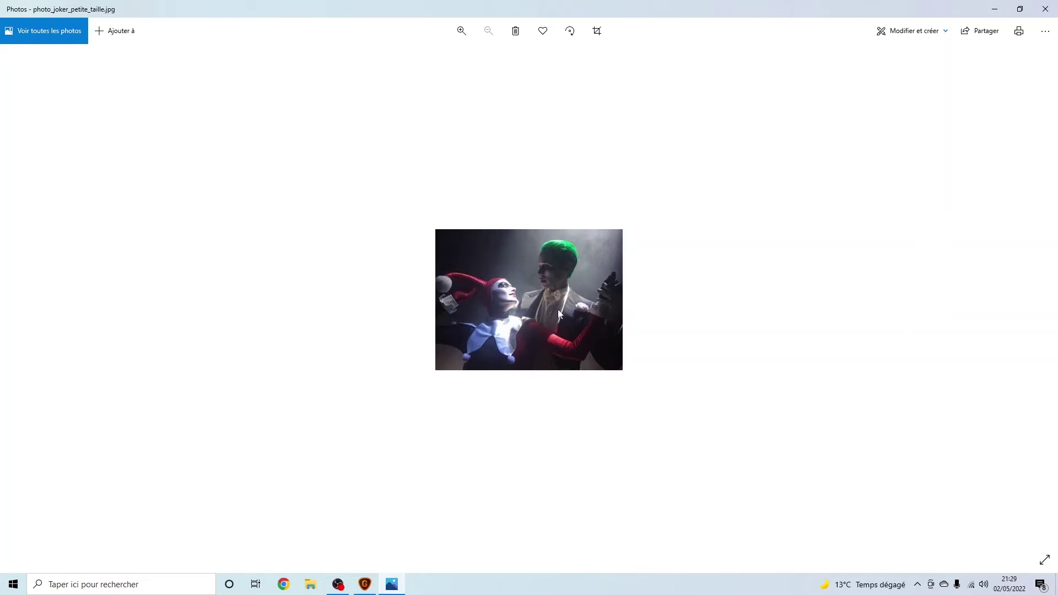
scroll(553, 311, up, 5)
scroll(569, 342, up, 2)
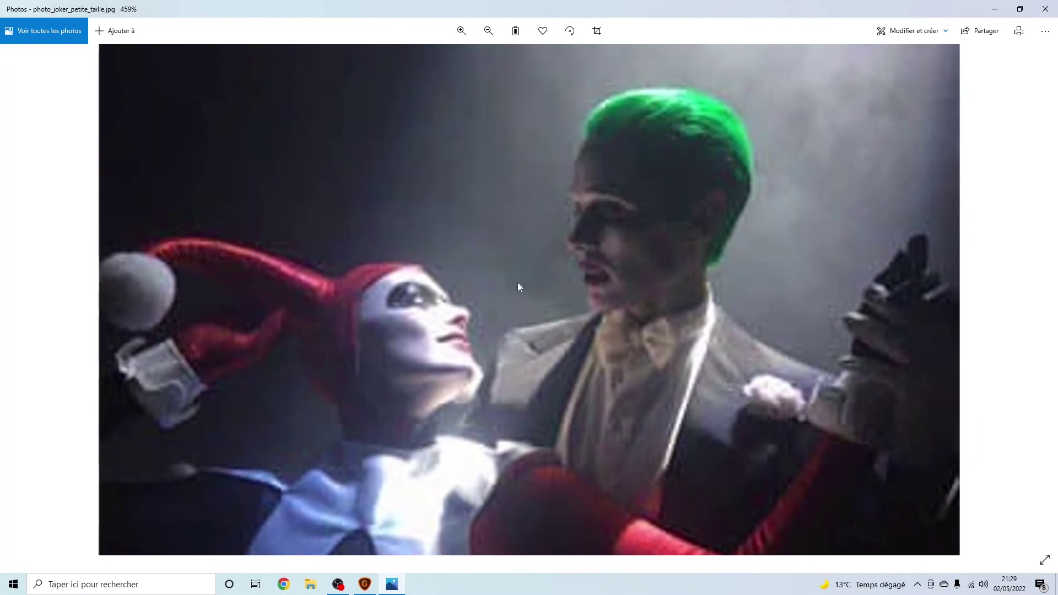
drag(601, 336, 585, 160)
scroll(650, 286, down, 2)
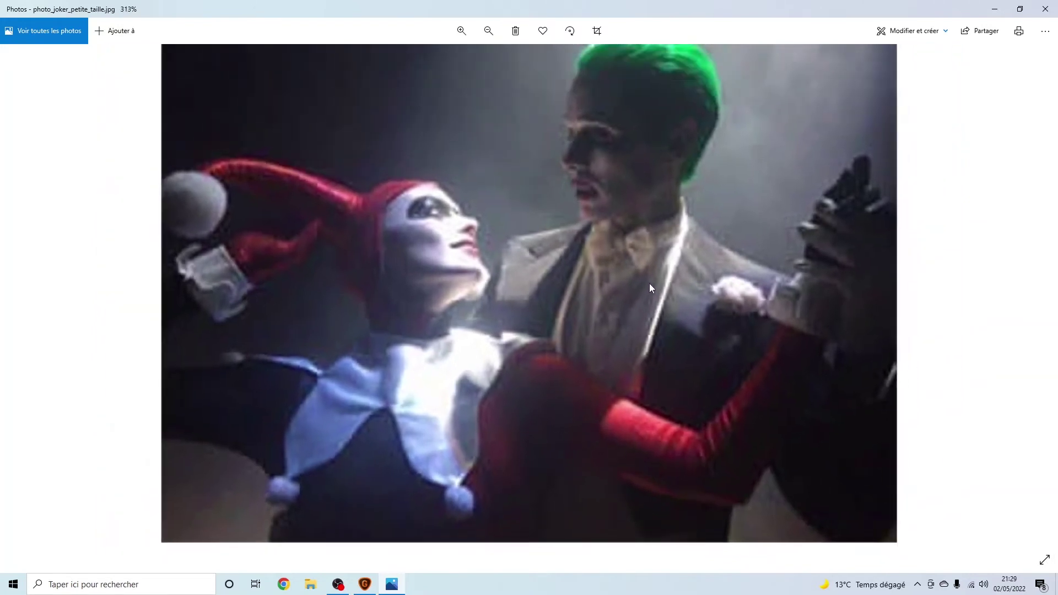
scroll(653, 284, down, 2)
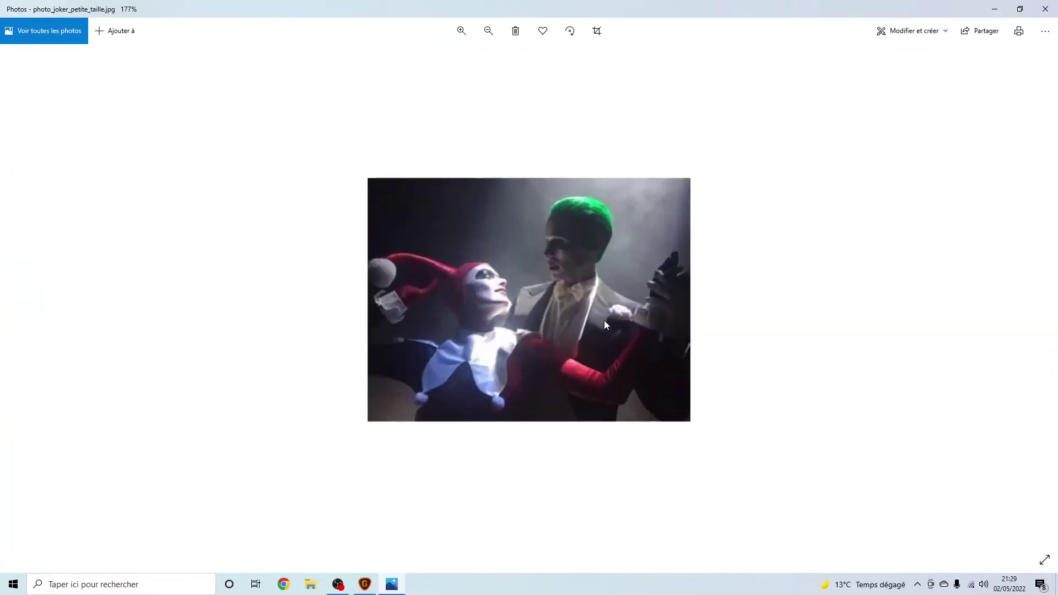
scroll(604, 318, up, 3)
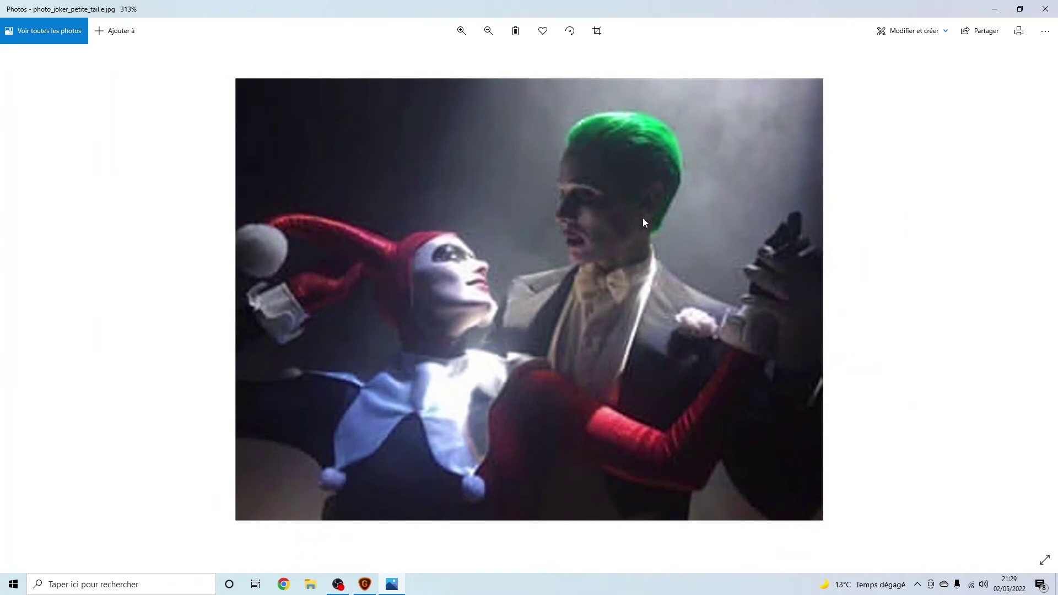
drag(582, 4, 629, 3)
drag(543, 6, 515, 2)
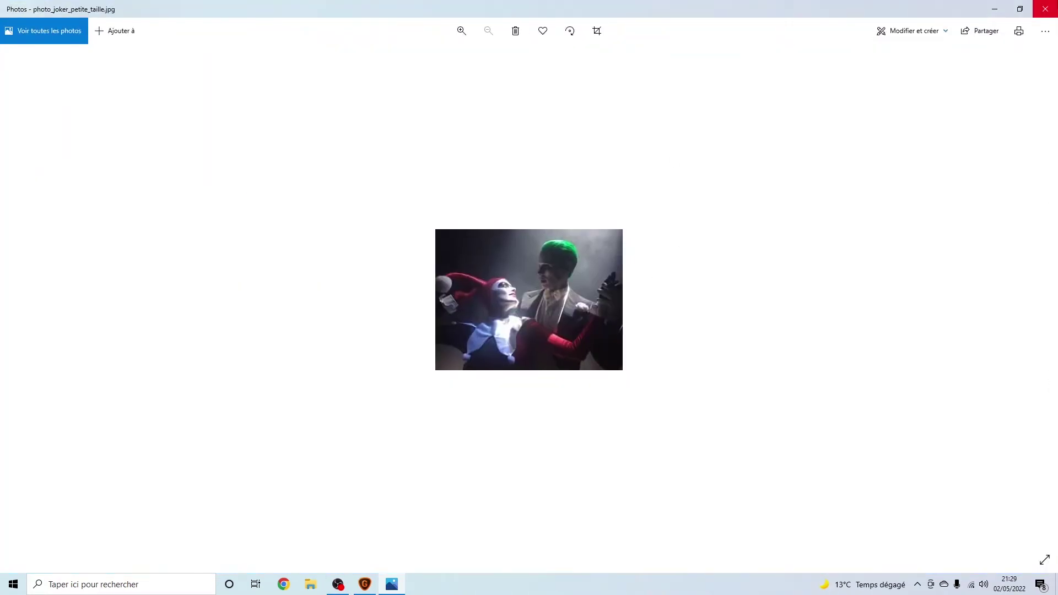
key(alt+F4)
Finish the Gigapixel setup with 'Launch Topaz Gigapixel AI' unticked.
drag(244, 40, 603, 84)
click(547, 159)
click(621, 266)
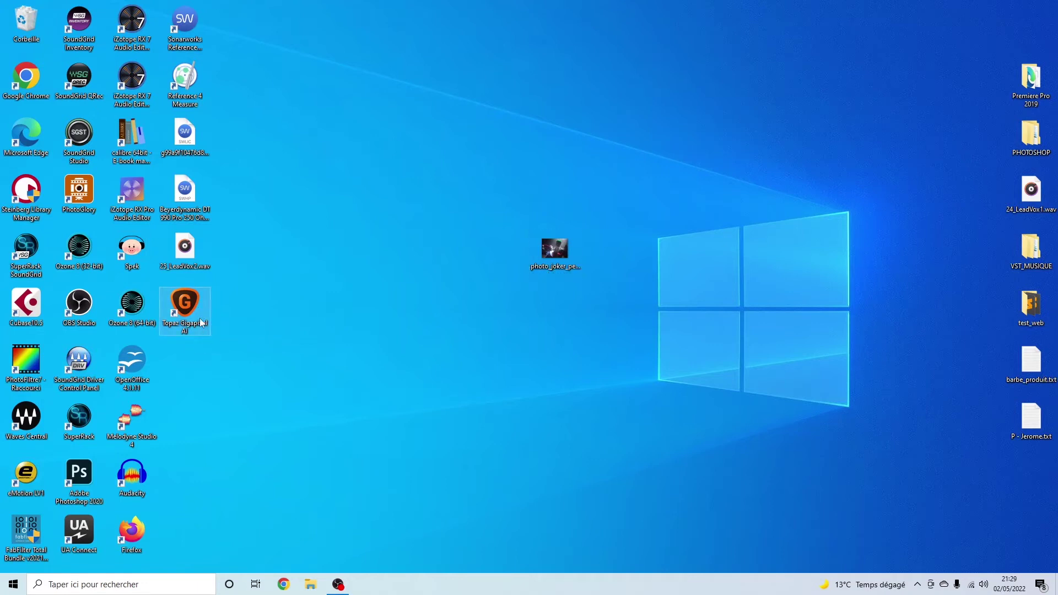
Launch Gigapixel AI from the desktop icon and answer No to downloading all model files.
double_click(201, 323)
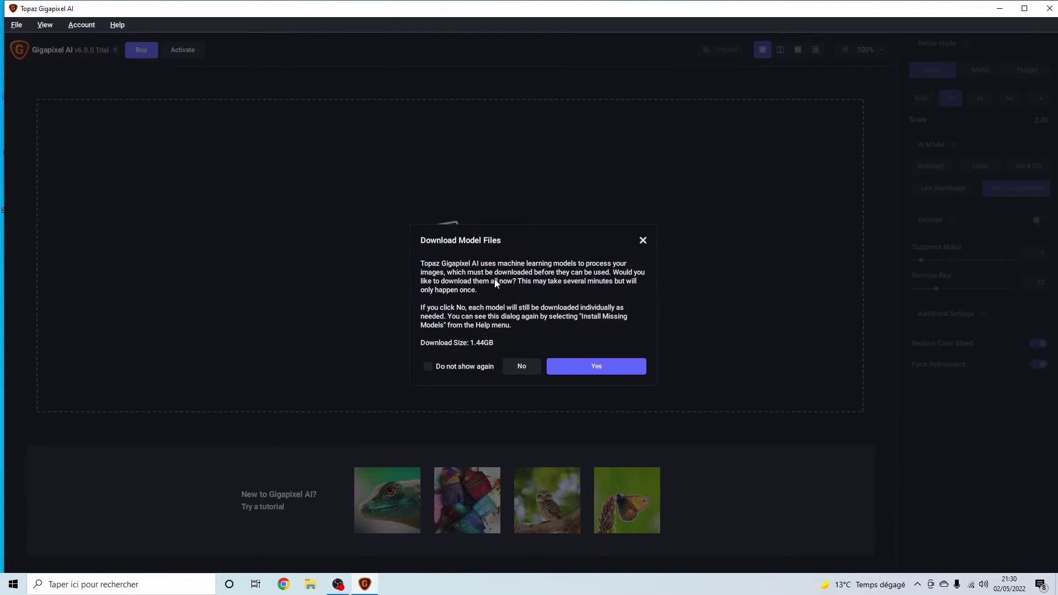
click(510, 367)
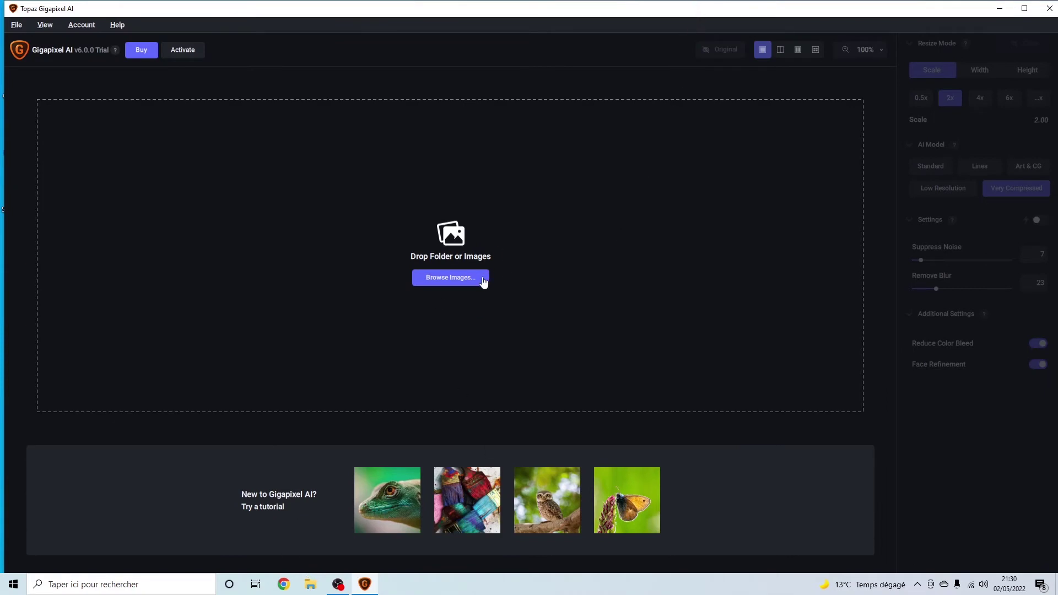
Drag photo_joker_petite_taille.jpg from the desktop into Gigapixel for a 2x 680x512px preview.
drag(633, 13, 661, 282)
drag(554, 248, 608, 196)
drag(628, 278, 570, 63)
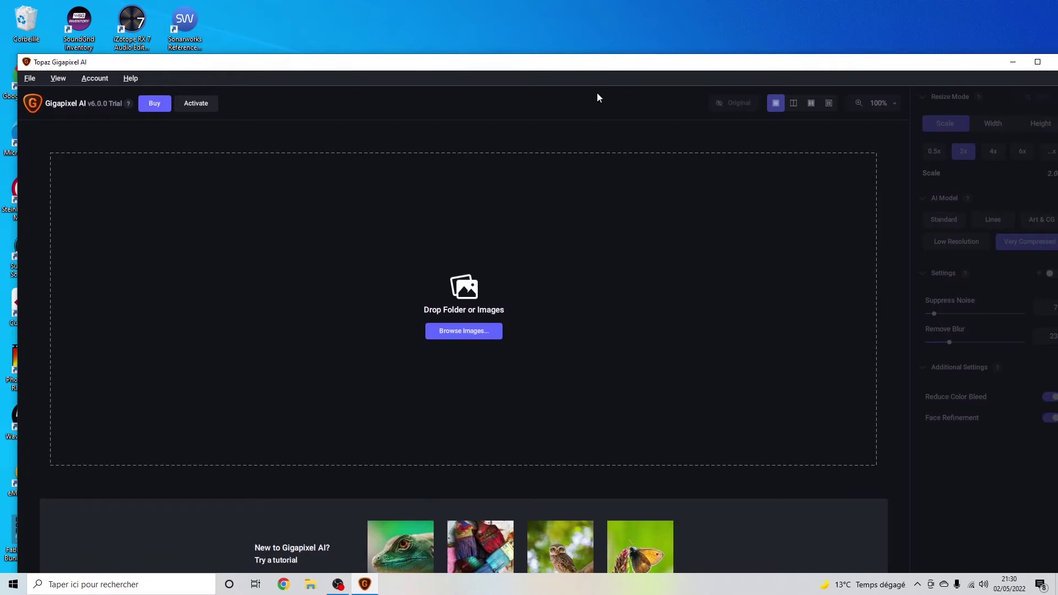
drag(631, 65, 633, 300)
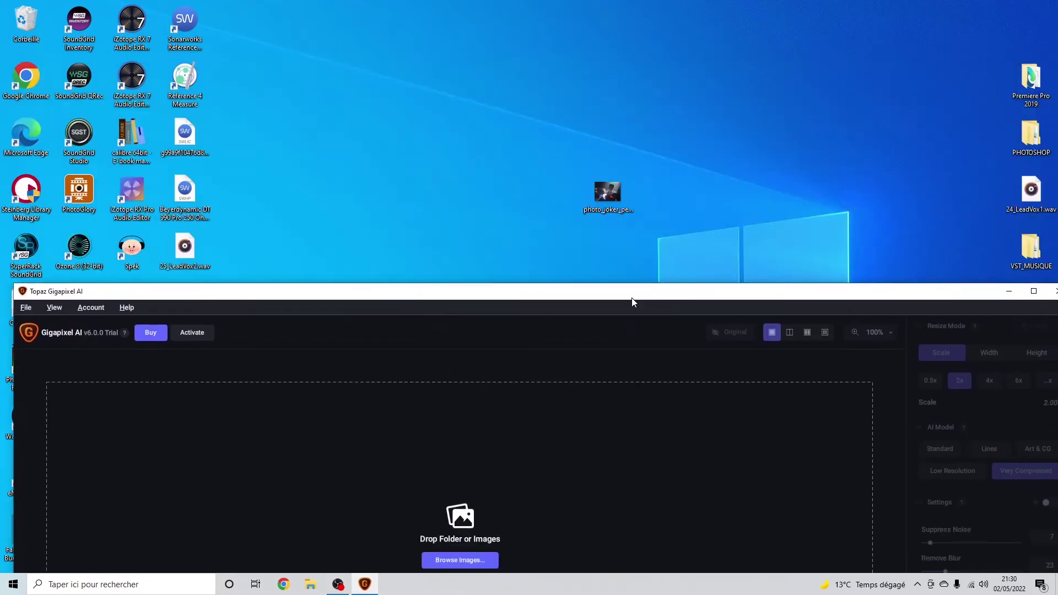
drag(625, 209, 551, 453)
drag(627, 292, 620, 12)
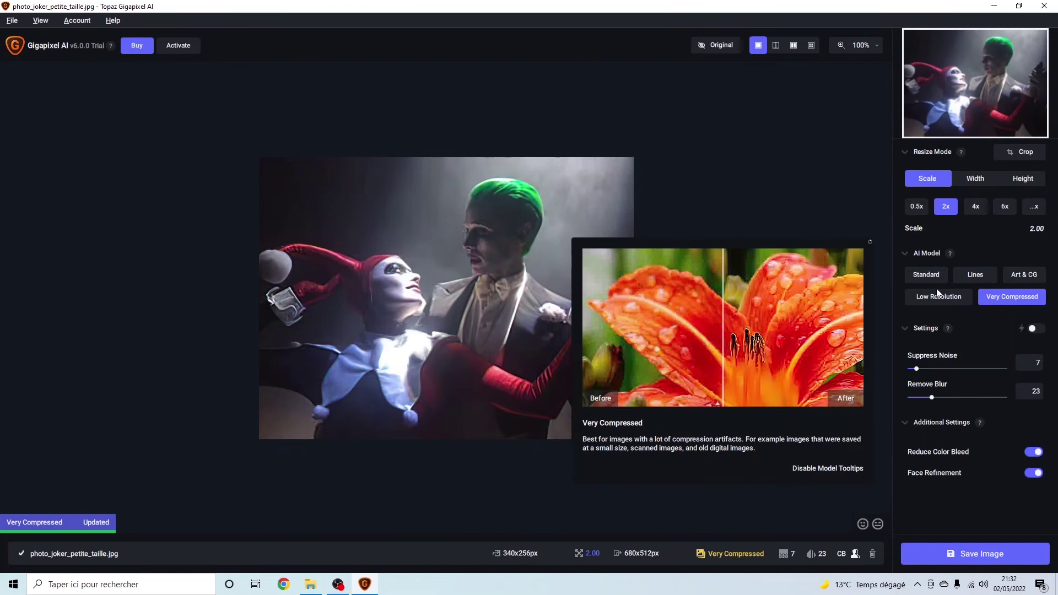
mouse_move(917, 302)
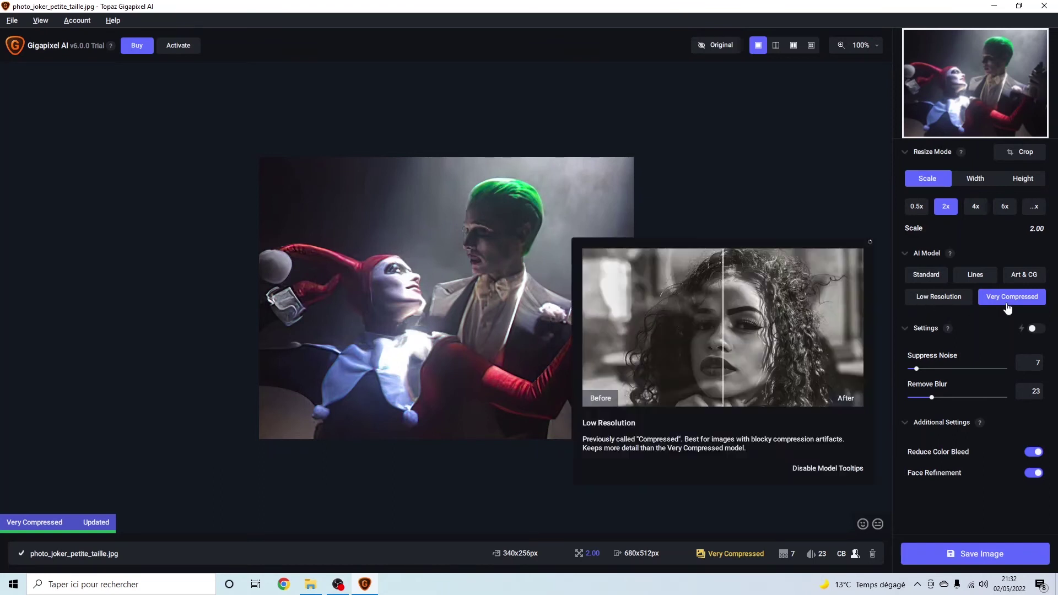
Zoom the Joker preview in to about 168% with the mouse wheel.
scroll(529, 252, up, 1)
scroll(530, 252, up, 3)
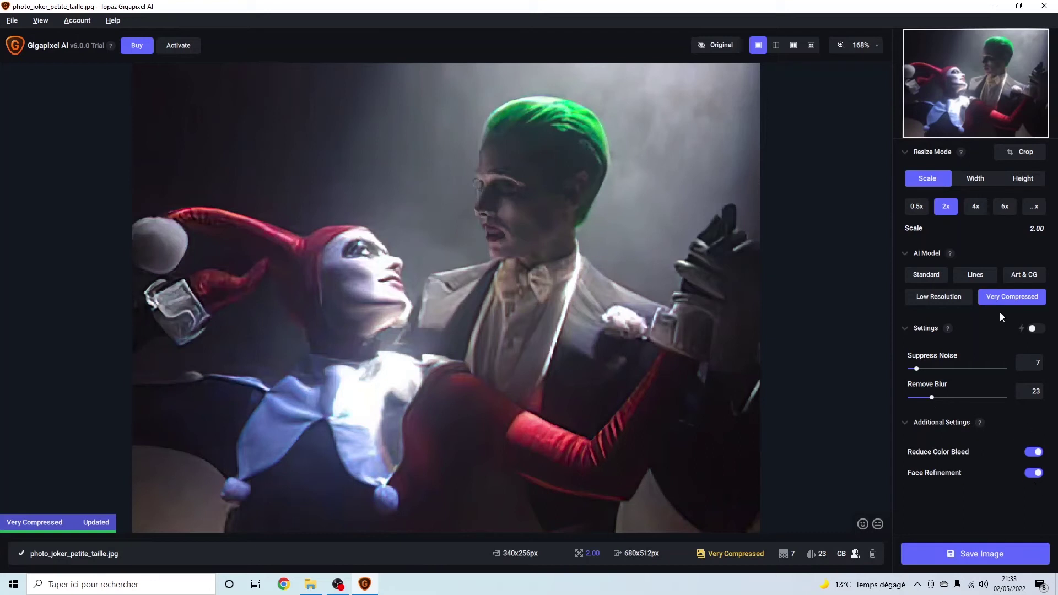
Select the Low Resolution AI model to re-render the 2x preview.
click(961, 301)
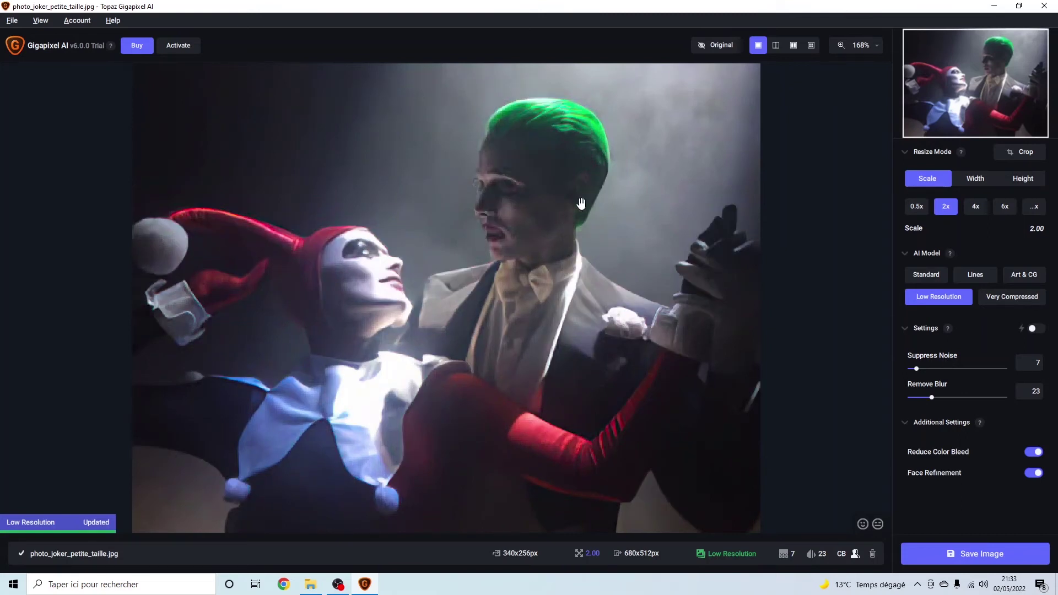
mouse_move(957, 300)
click(827, 233)
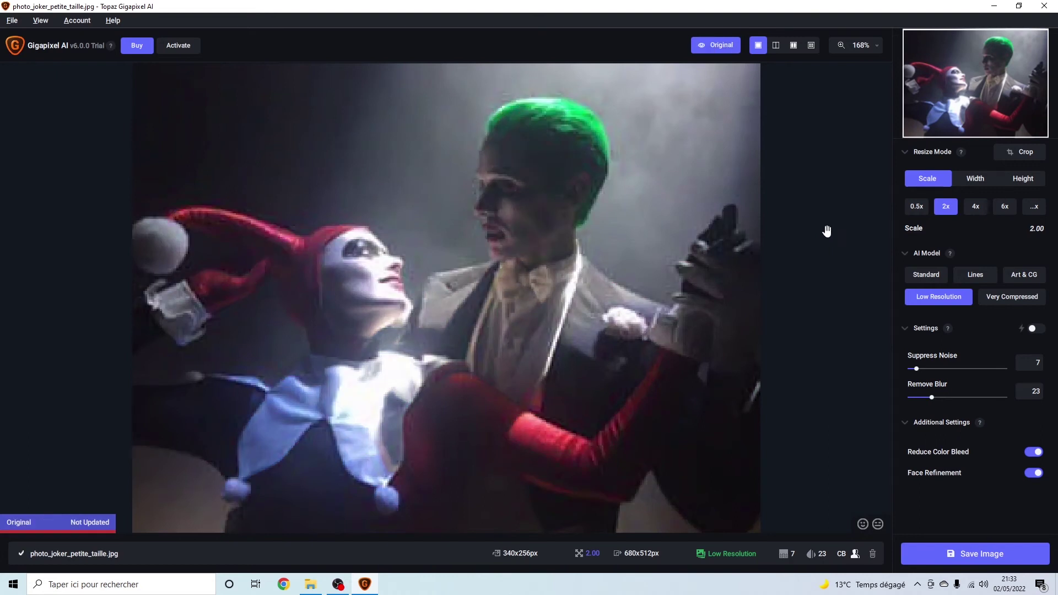
click(719, 50)
click(719, 50)
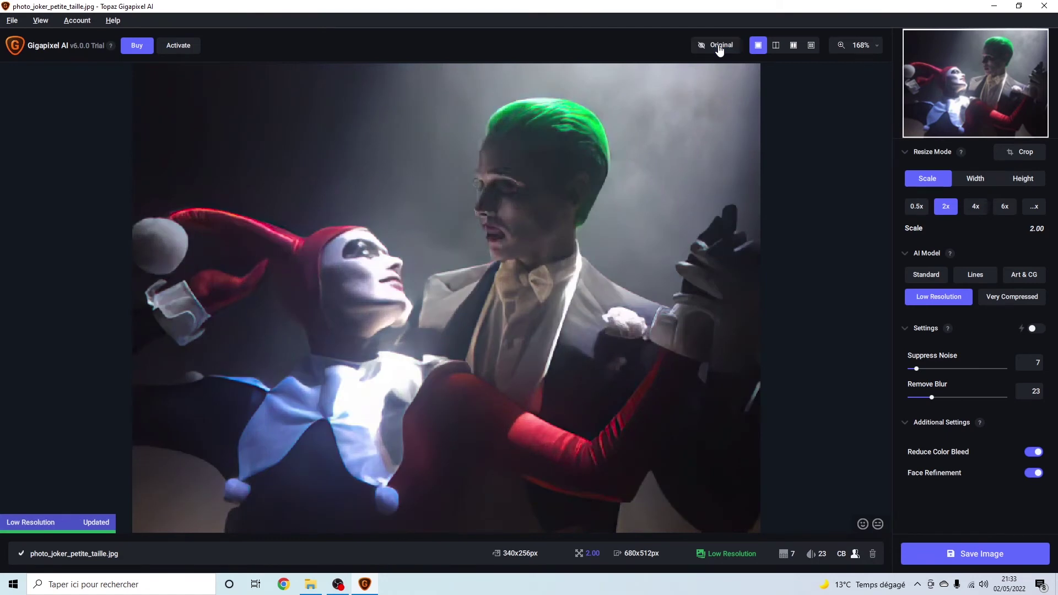
Launch PhotoFiltre 7 via search 'photof' and paste the captured screen as a new image.
key(super)
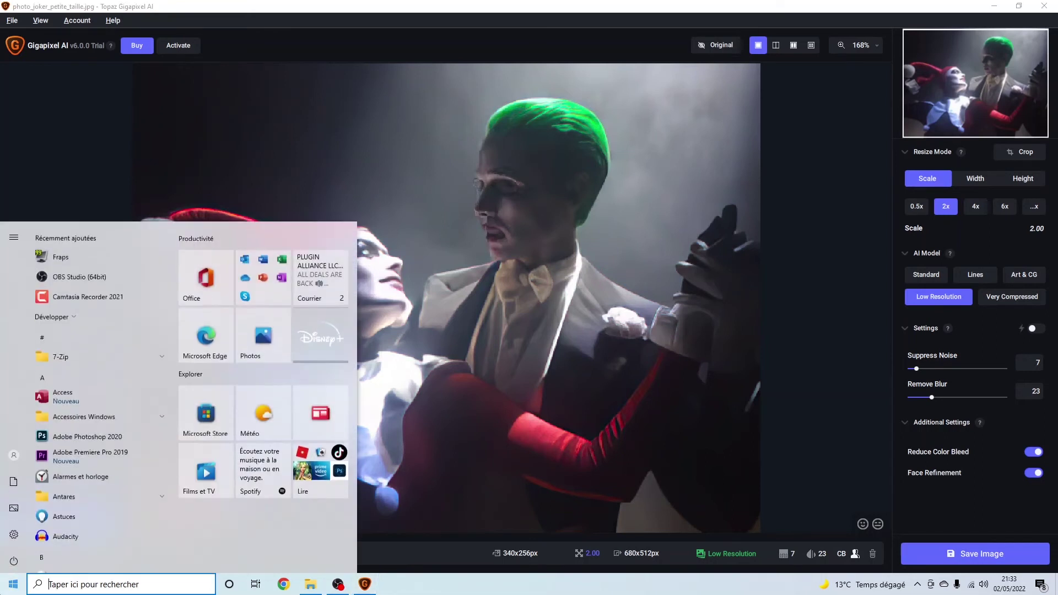
text(photof)
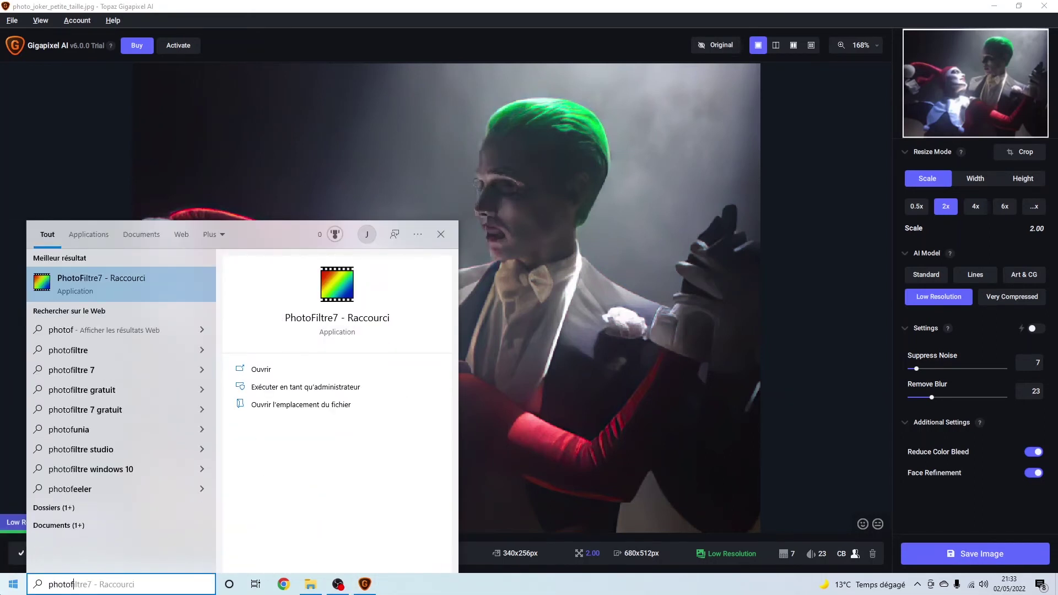
key(Return)
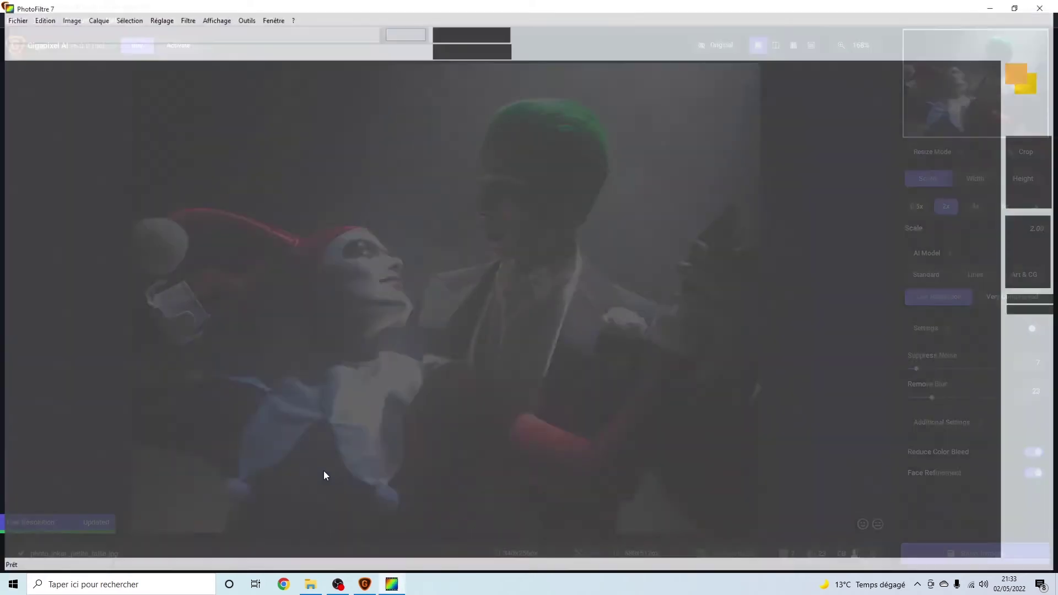
right_click(573, 192)
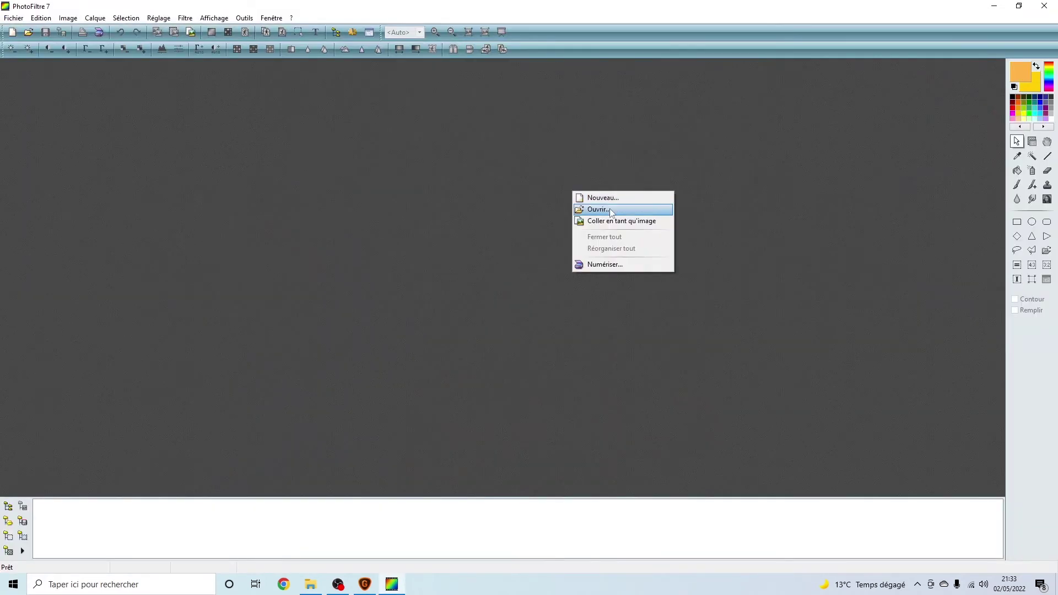
right_click(817, 204)
right_click(539, 156)
click(572, 186)
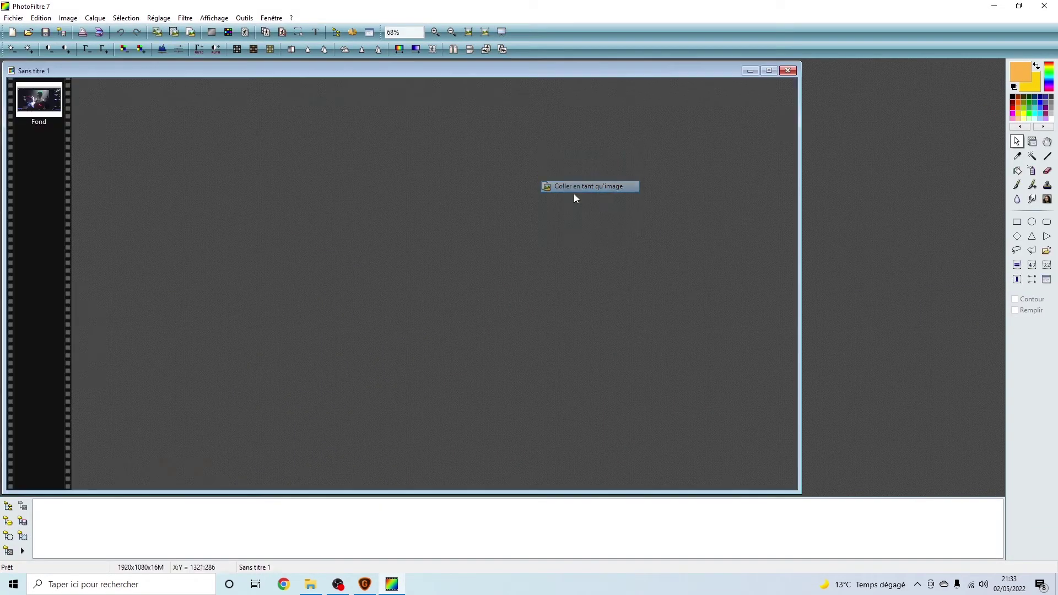
Crop the pasted capture to just the 1140x853 upscaled photo.
drag(591, 123, 166, 445)
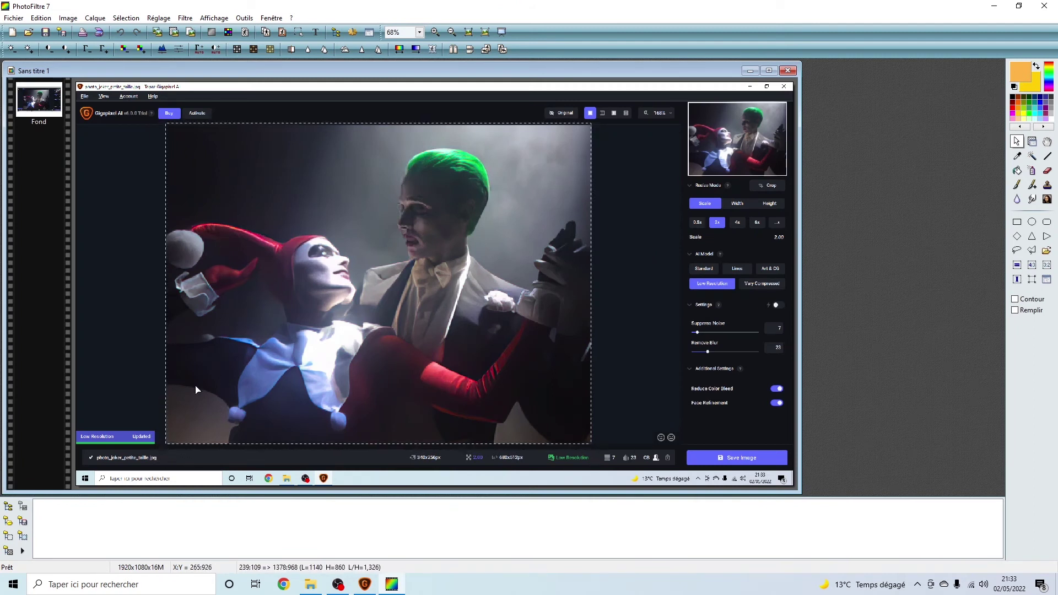
drag(406, 123, 406, 127)
right_click(426, 161)
click(460, 179)
right_click(467, 239)
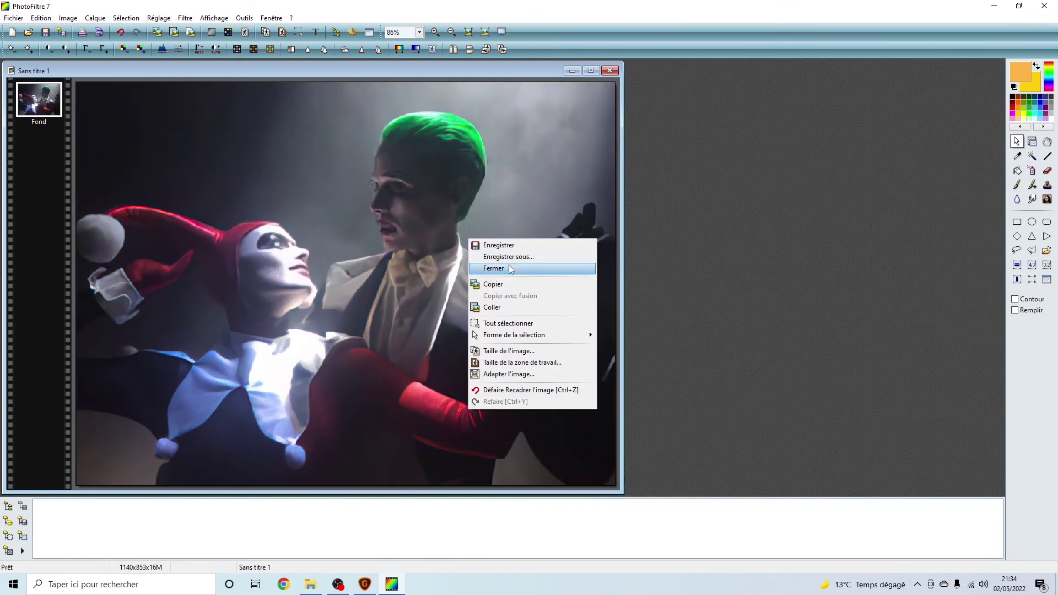
click(511, 257)
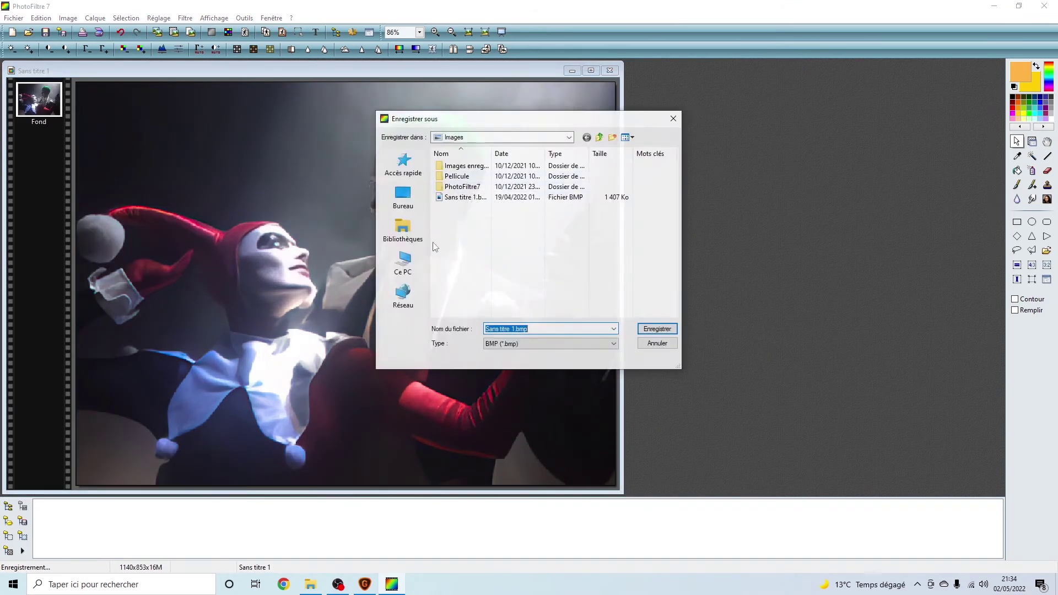
Choose the Desktop (Bureau) as the save location.
click(403, 231)
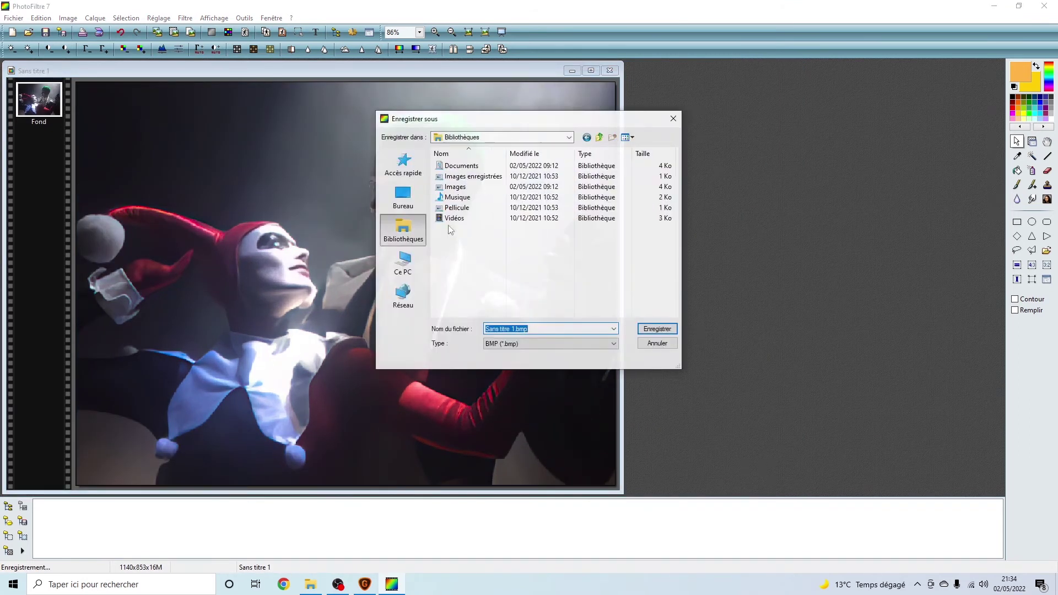
click(487, 188)
double_click(487, 188)
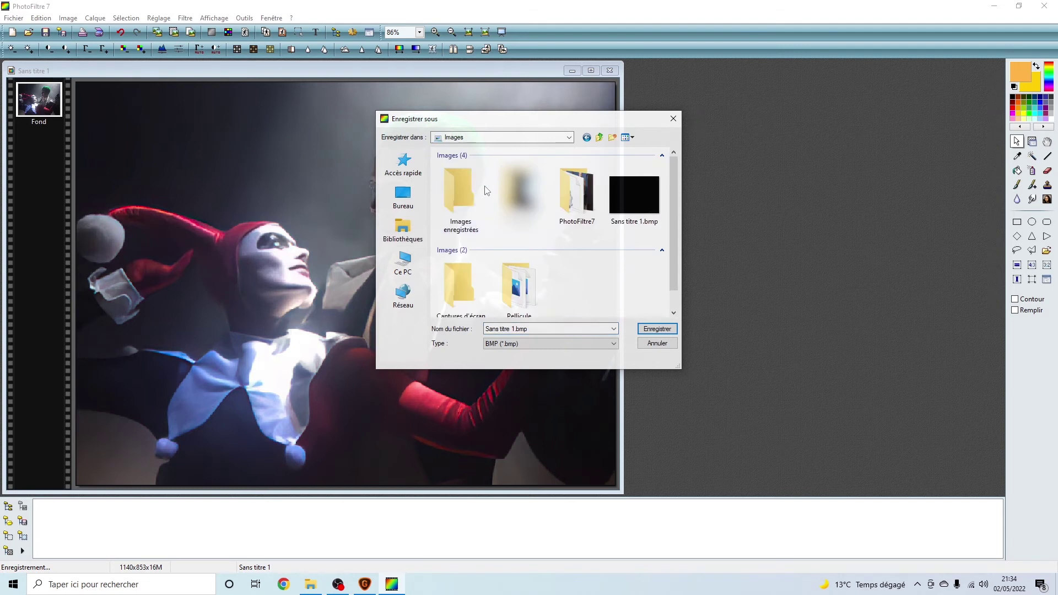
click(403, 196)
click(420, 227)
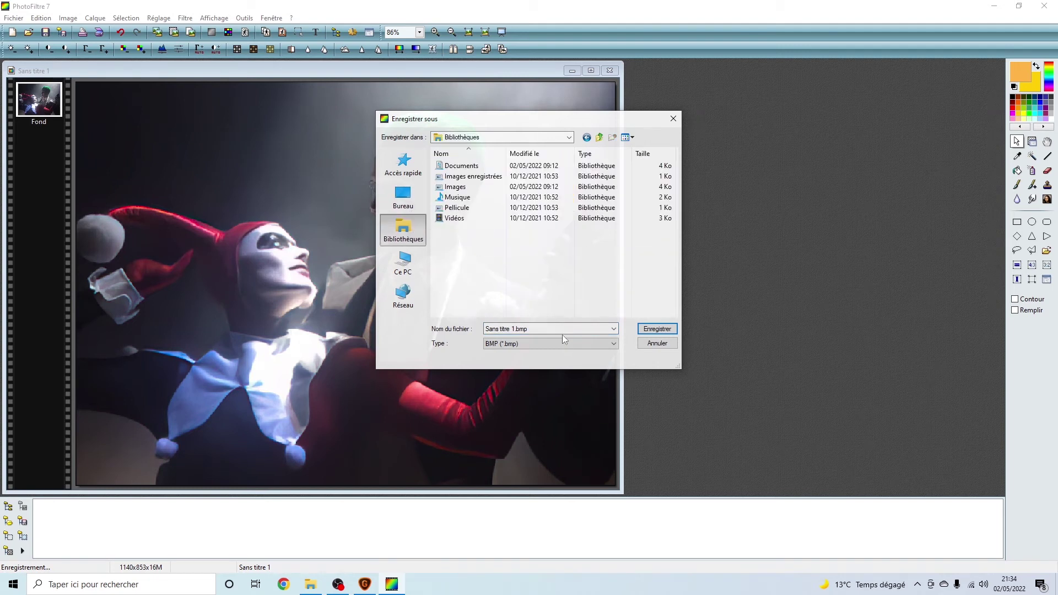
click(418, 205)
Name the file image_x2.
click(534, 329)
text(imag)
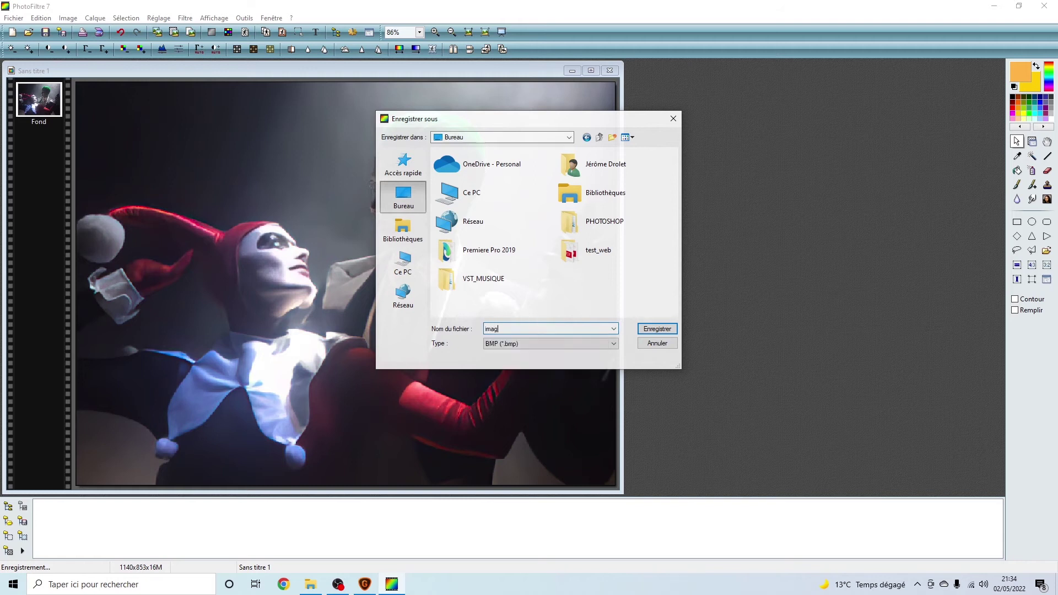
text(e_aggrandi)
key(Left)
key(Left)
key(Left)
key(Left)
key(Left)
text(g)
key(BackSpace)
key(Delete)
key(Delete)
key(Delete)
key(Delete)
key(Delete)
key(BackSpace)
key(BackSpace)
text(x2)
Save it as JPEG at compression quality 94.
click(540, 343)
click(561, 368)
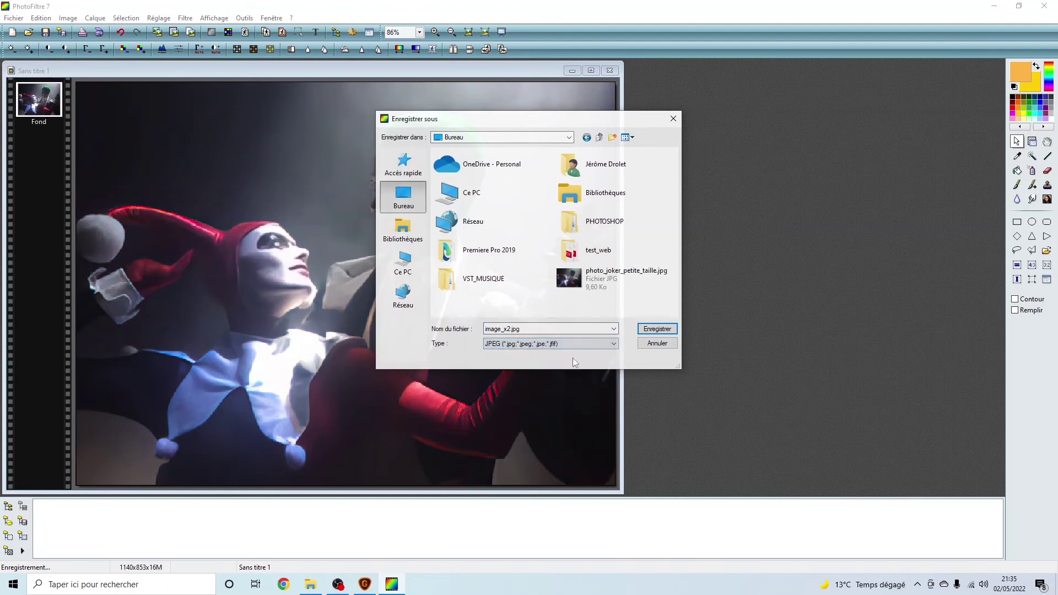
click(643, 329)
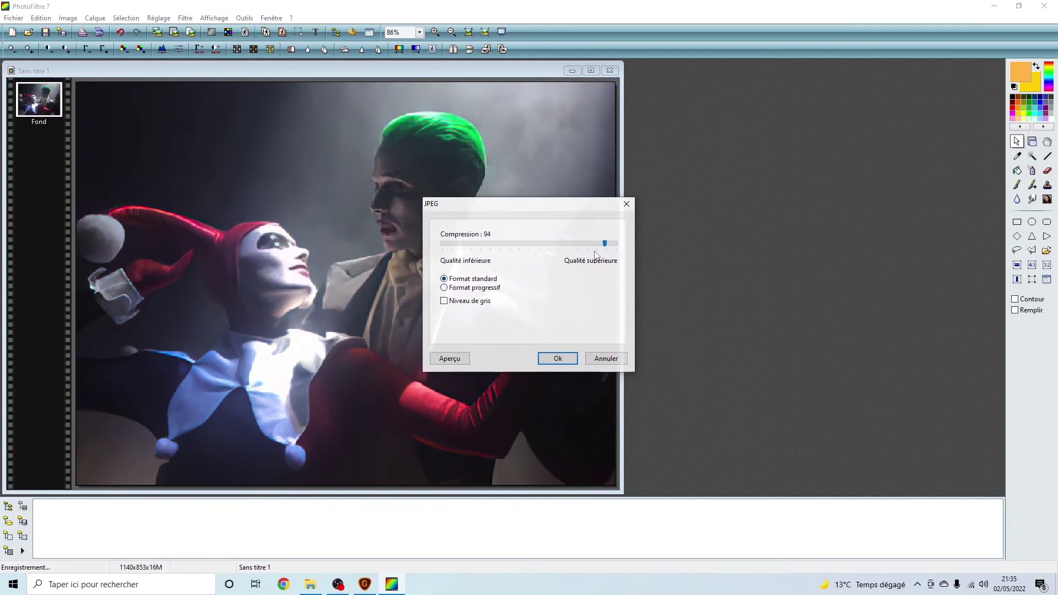
click(558, 358)
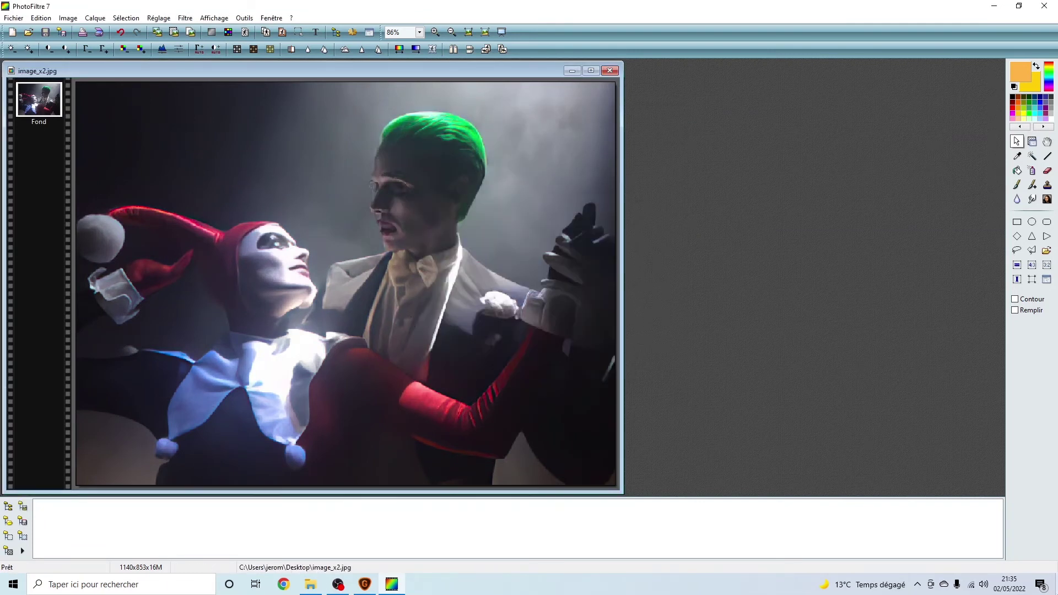
click(994, 6)
Open image_x2.jpg in Photos, zoom in to inspect it, then return to Gigapixel.
drag(184, 361, 418, 358)
double_click(418, 358)
scroll(564, 313, up, 4)
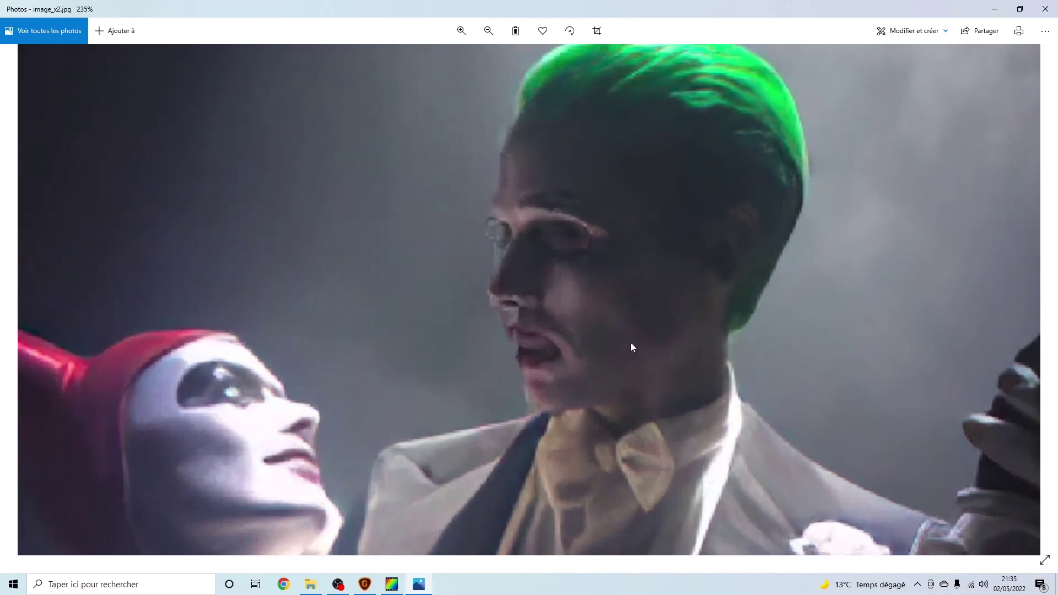
scroll(593, 308, down, 5)
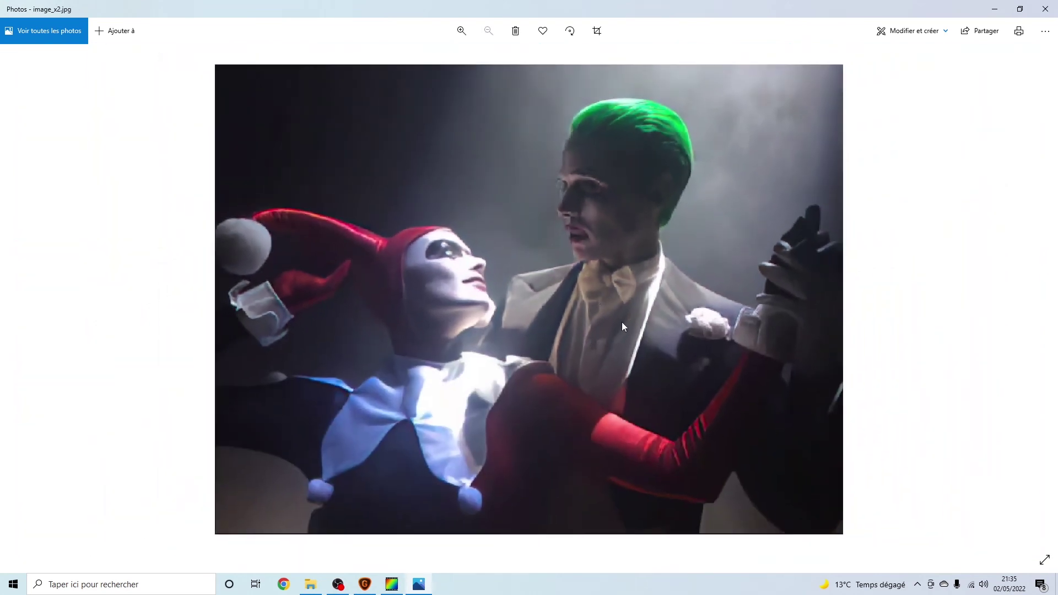
key(alt+F4)
click(365, 583)
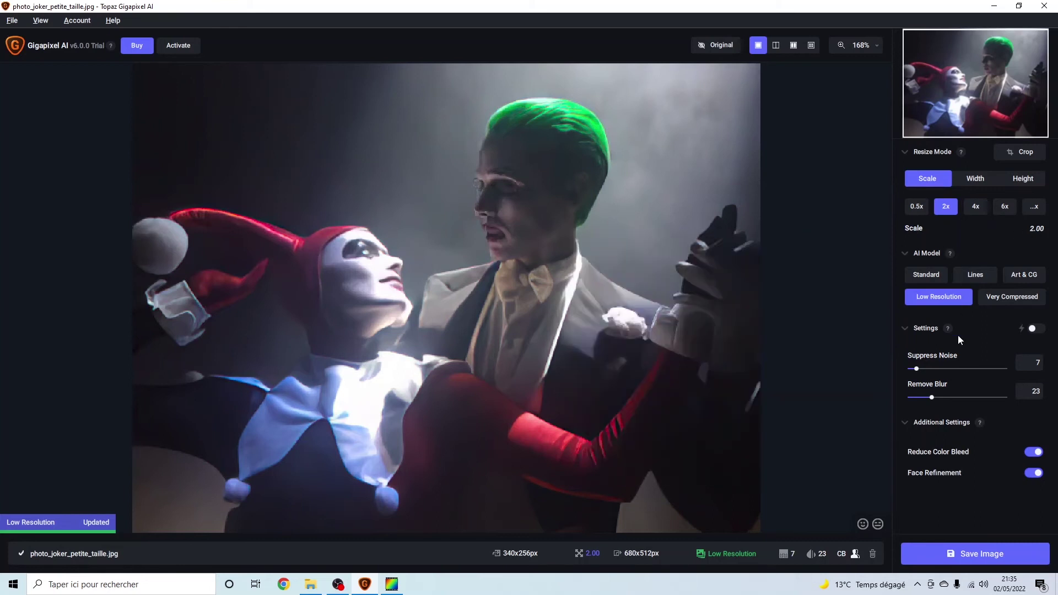
Raise the joker photo's Suppress Noise slider from 7 to 24 so the preview refreshes.
drag(917, 369, 933, 369)
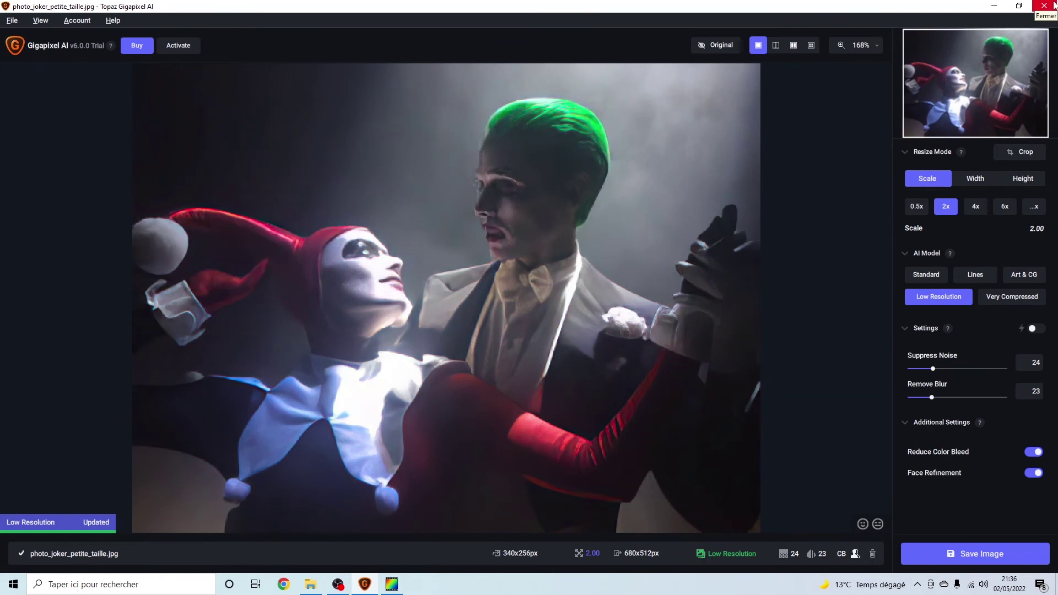
Attempt to save the upscaled image while closing, and dismiss the Trial Mode notice.
click(1054, 6)
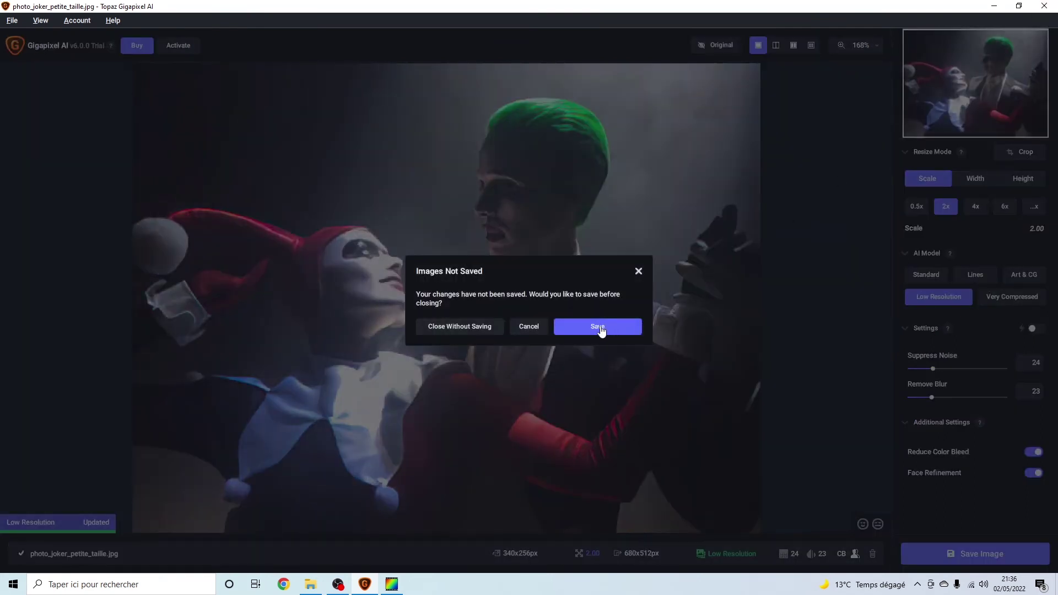
click(597, 326)
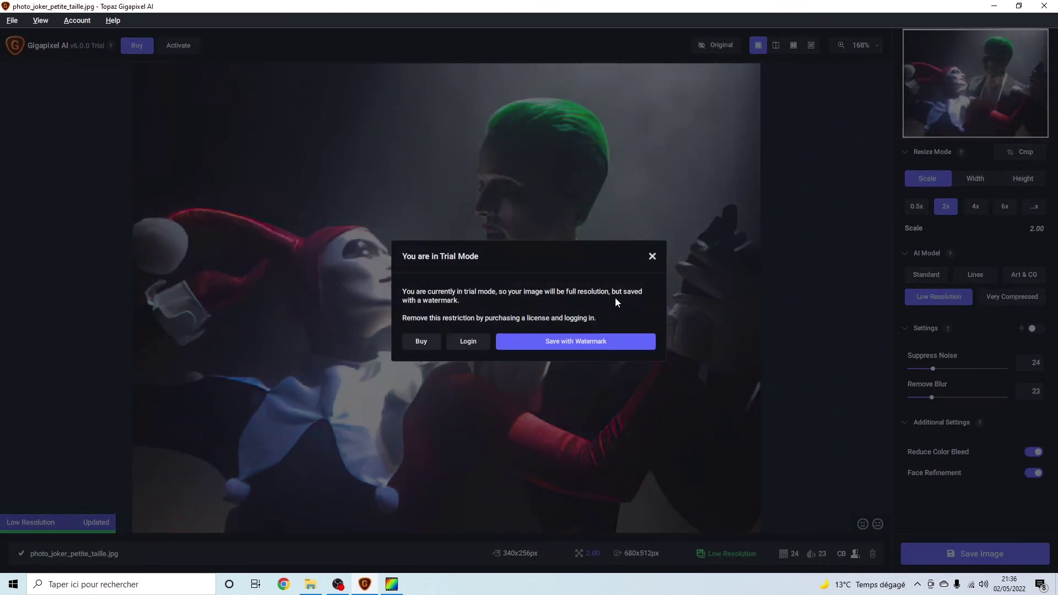
click(653, 256)
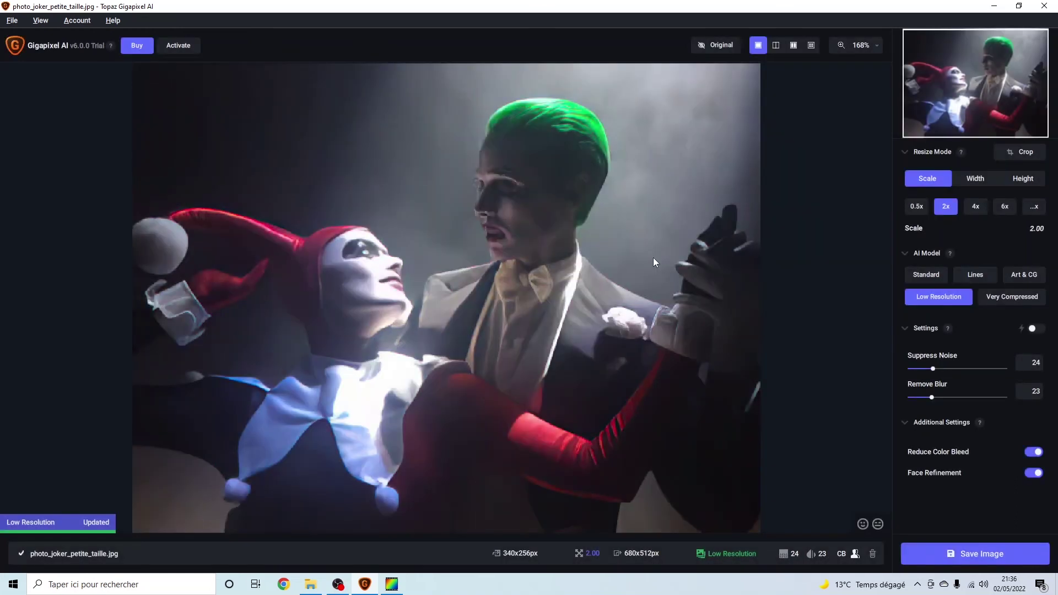
Quit Gigapixel without saving and move image_x2.jpg further right on the desktop.
click(1043, 6)
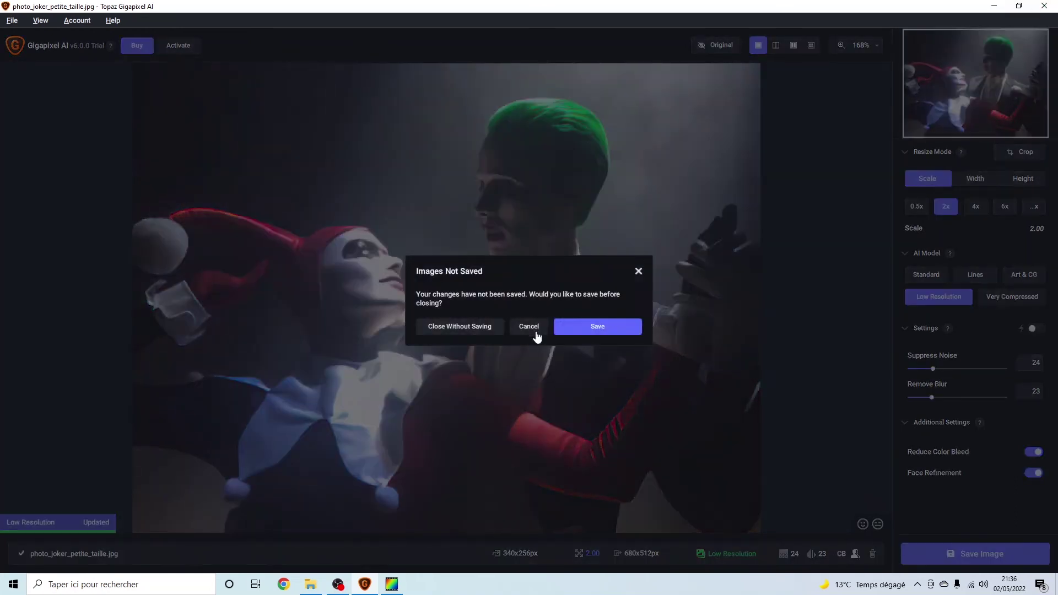
click(496, 326)
drag(395, 362, 502, 362)
Open photo_joker_petite_taille.jpg in Photos, snap it to the left half, and zoom in.
click(597, 214)
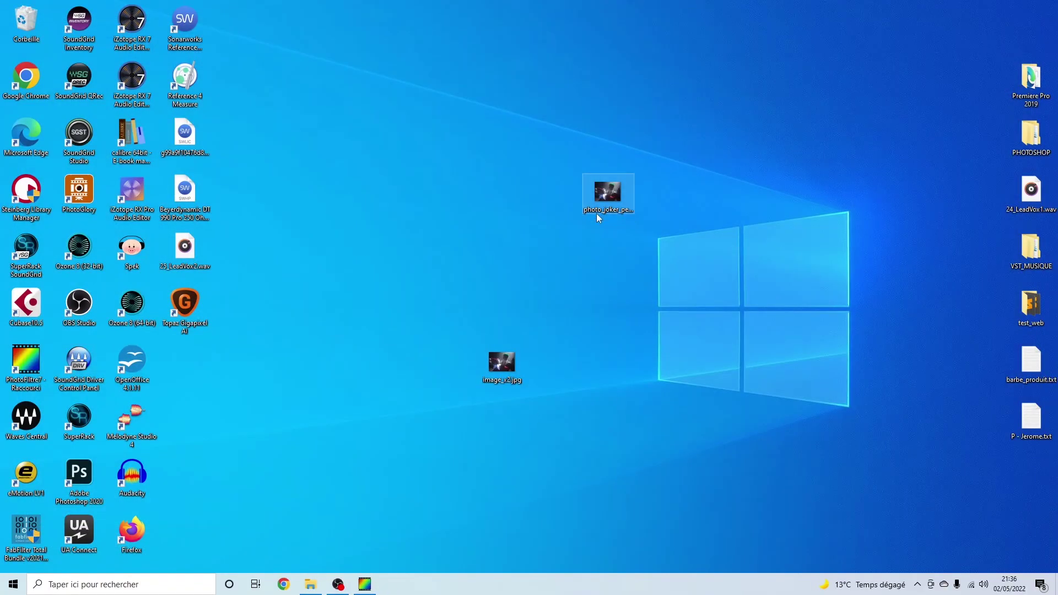
double_click(597, 214)
drag(493, 65, 1, 207)
scroll(346, 256, up, 4)
scroll(416, 289, up, 5)
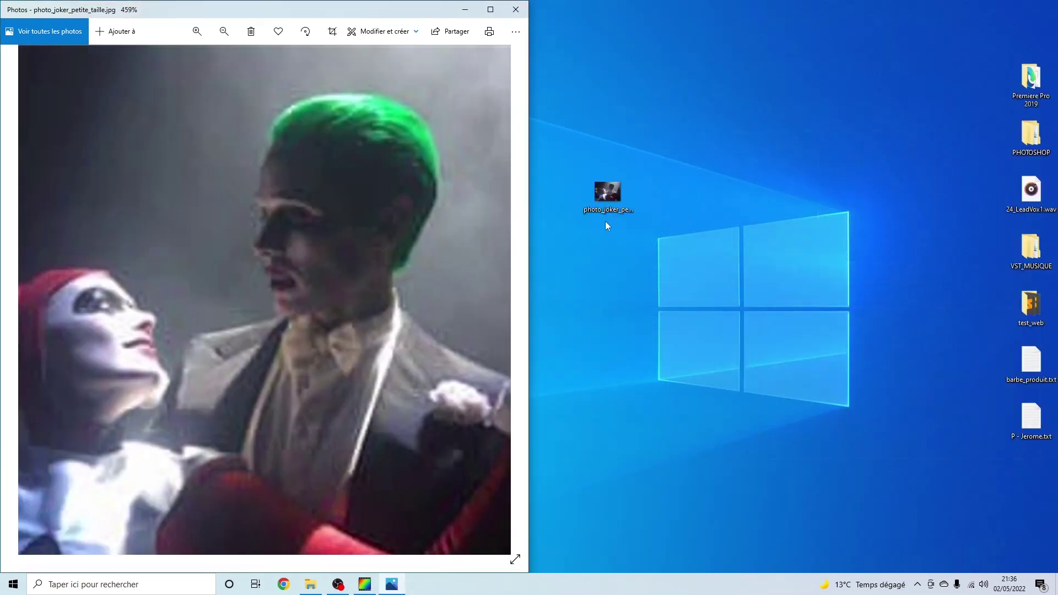
Close a duplicate viewer, uncover image_x2.jpg, and re-dock the zoomed original on the left.
click(620, 191)
double_click(619, 189)
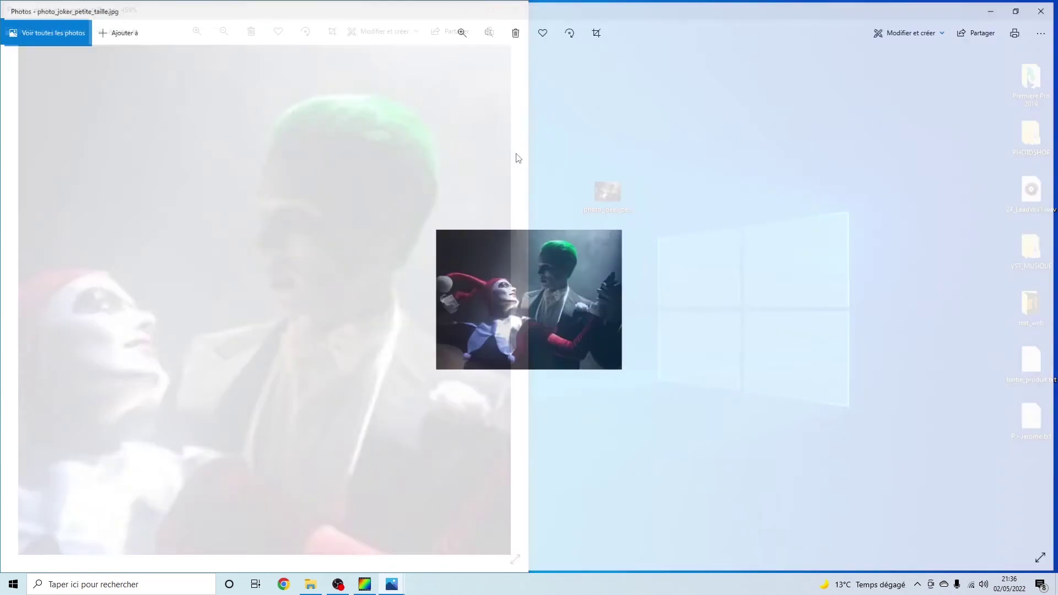
drag(418, 18, 597, 52)
click(730, 49)
drag(402, 19, 310, 303)
drag(500, 378, 816, 322)
drag(321, 302, 0, 88)
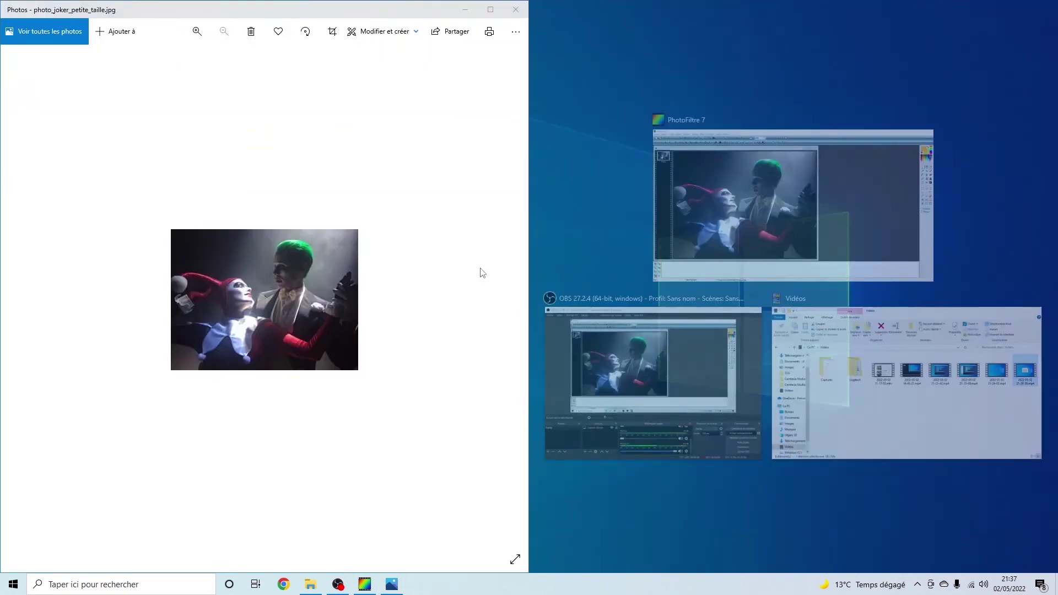
scroll(435, 345, up, 3)
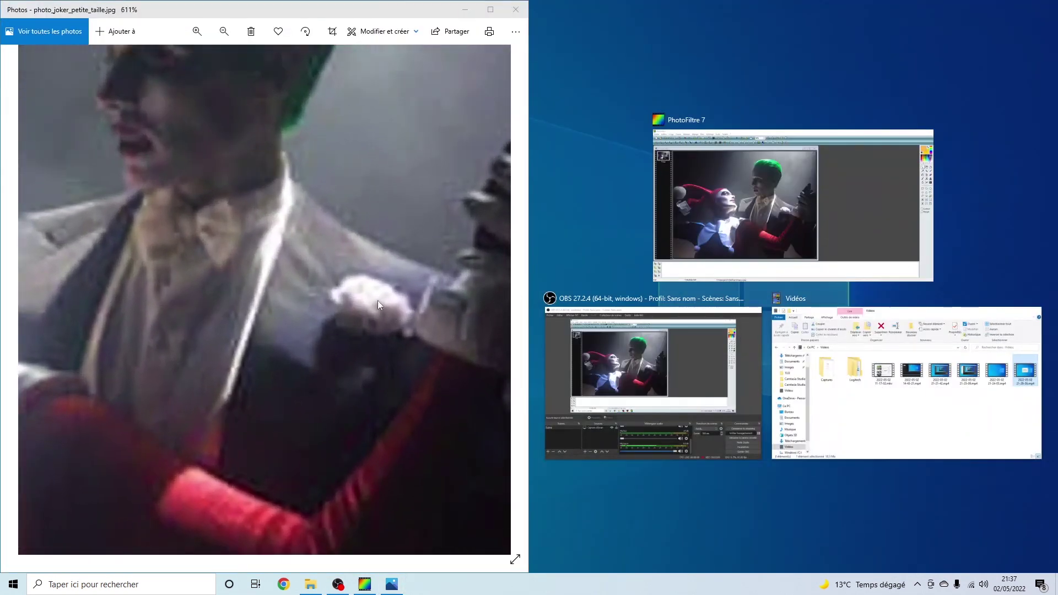
Show image_x2.jpg on the right half, zoomed to the Joker's face, then close it.
double_click(828, 299)
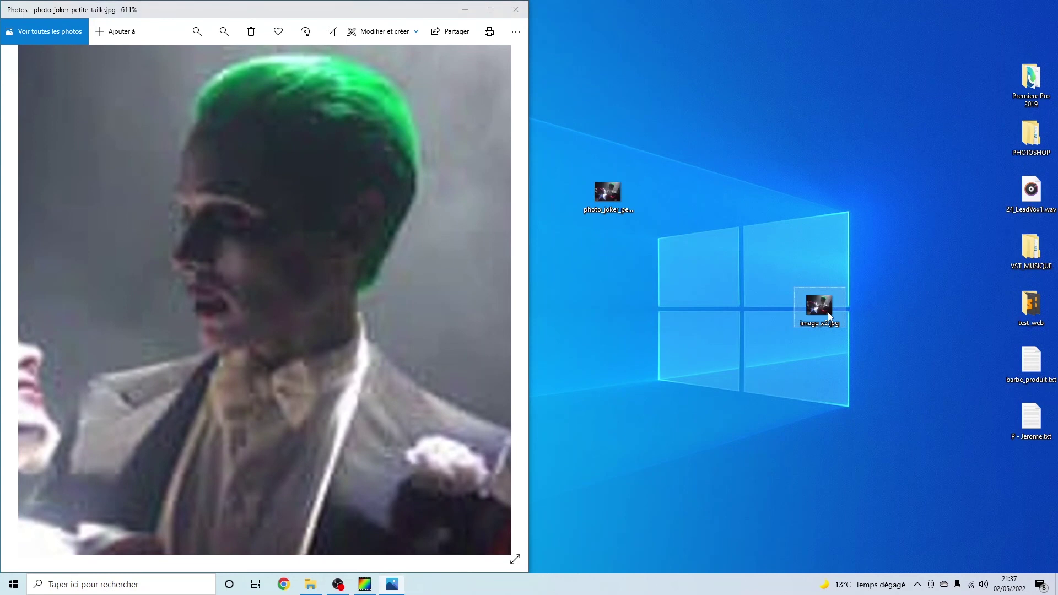
drag(636, 53, 1057, 77)
scroll(898, 228, up, 5)
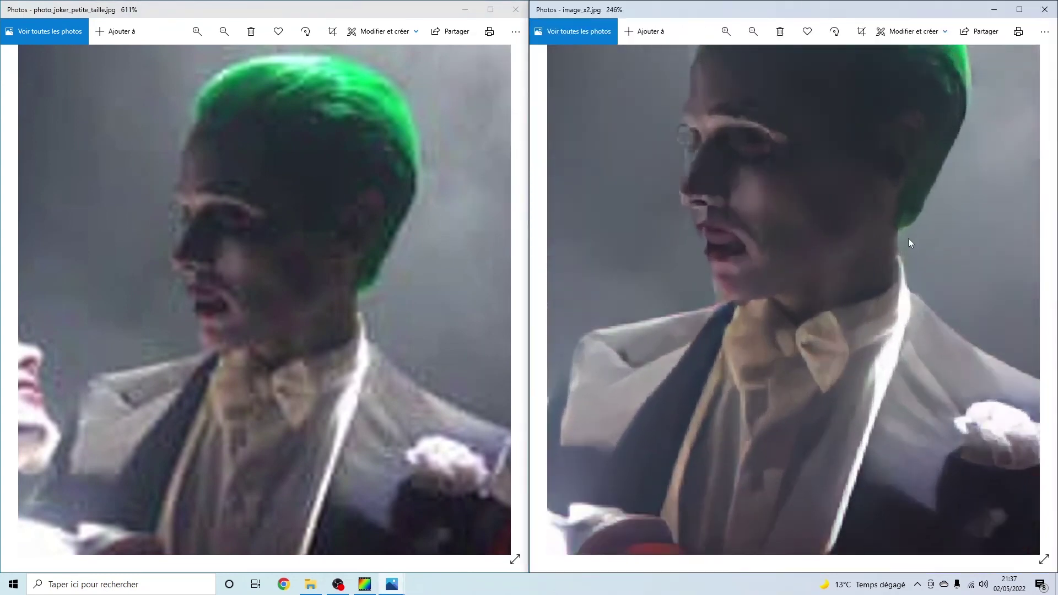
drag(944, 418, 937, 332)
scroll(937, 332, down, 2)
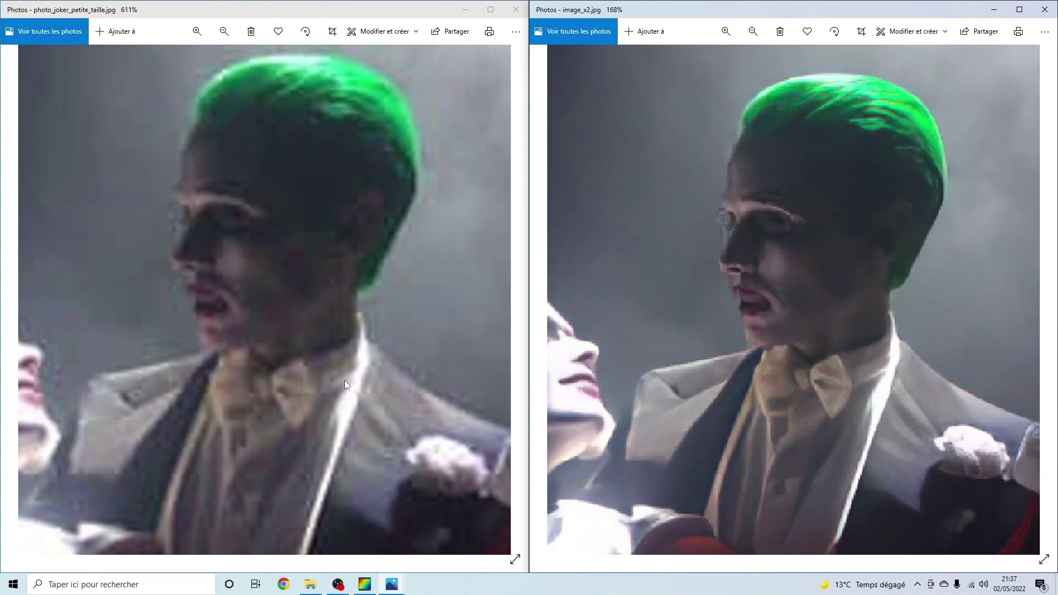
click(1044, 10)
Close the original photo viewer and move image_x2.jpg up-left on the desktop.
click(515, 9)
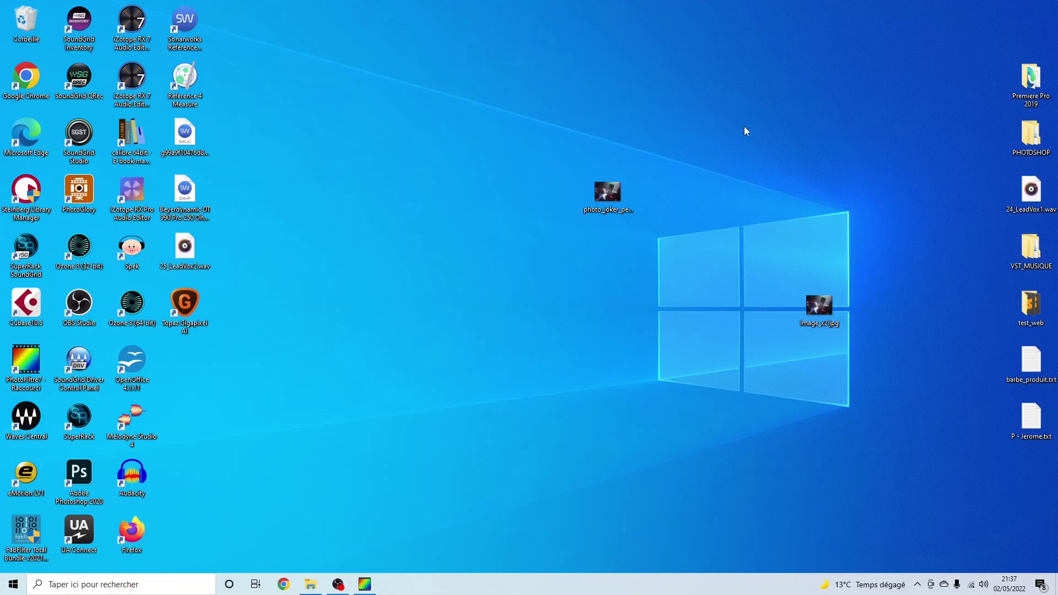
drag(816, 314, 787, 256)
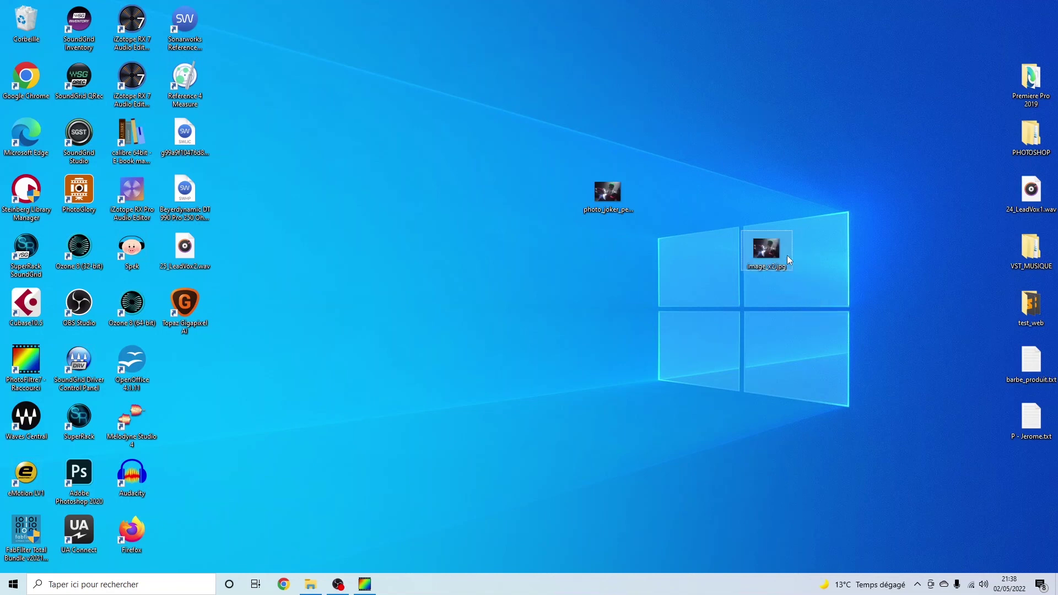